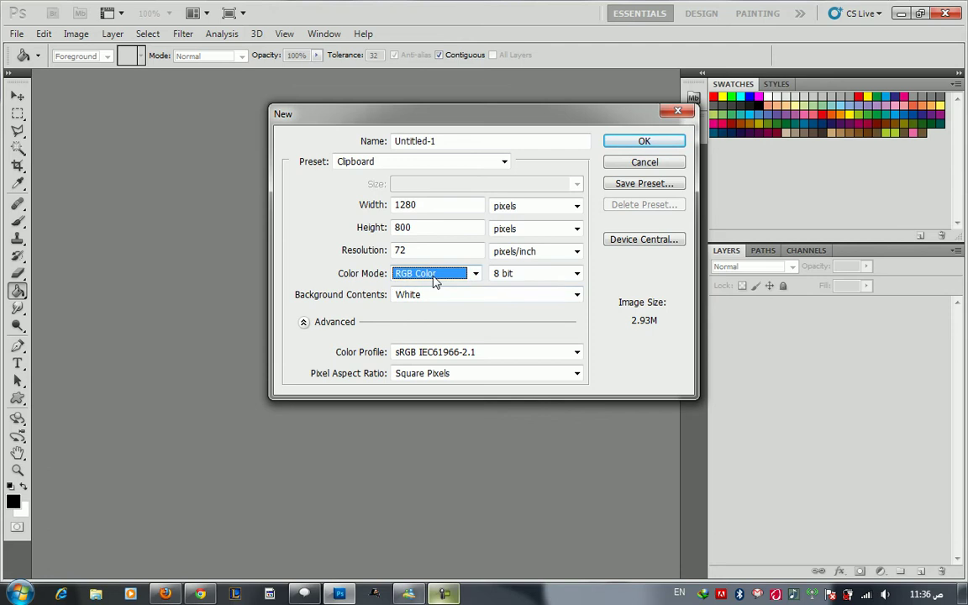
- Create a 1280 × 800 pixel RGB document at 72 pixels/inch with white contents, keeping black as foreground and white as background colour
click(644, 141)
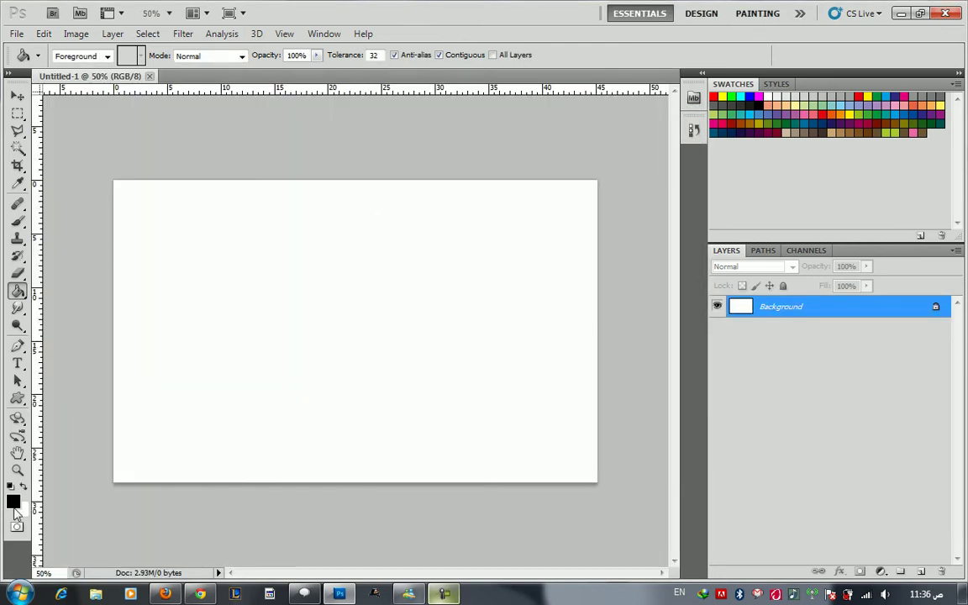
click(13, 501)
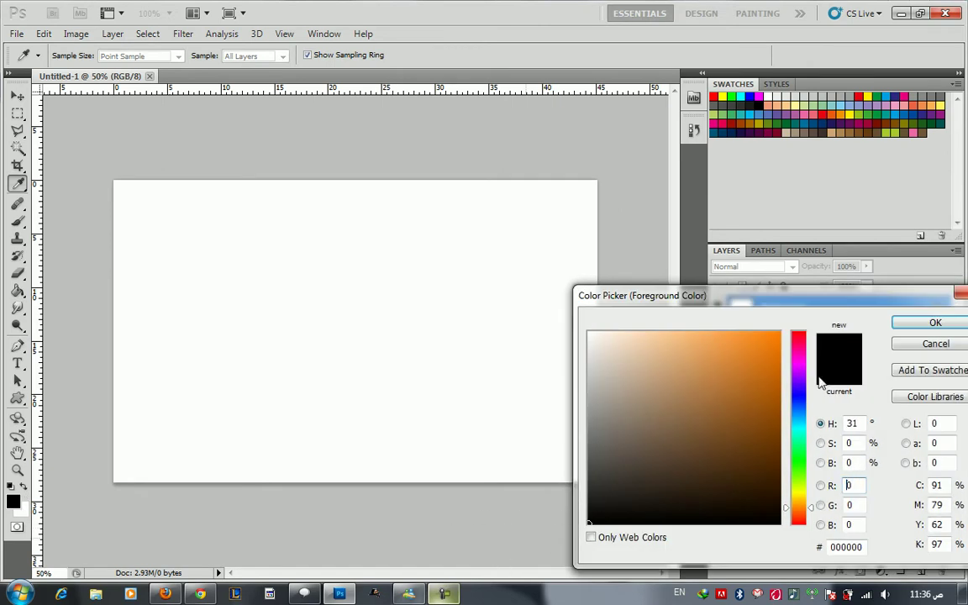
click(922, 326)
click(23, 486)
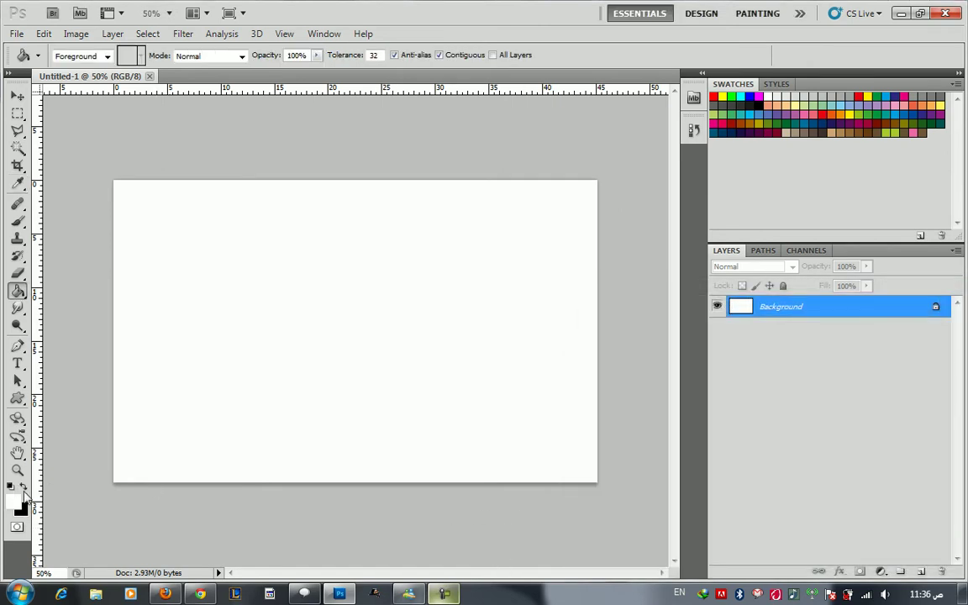
click(14, 502)
drag(675, 515, 451, 207)
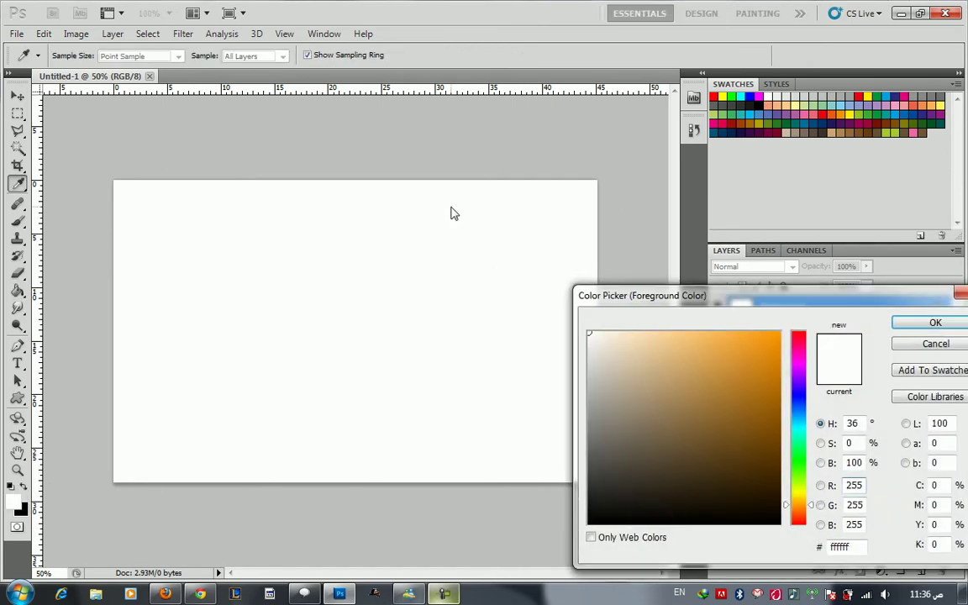
click(924, 323)
key(g)
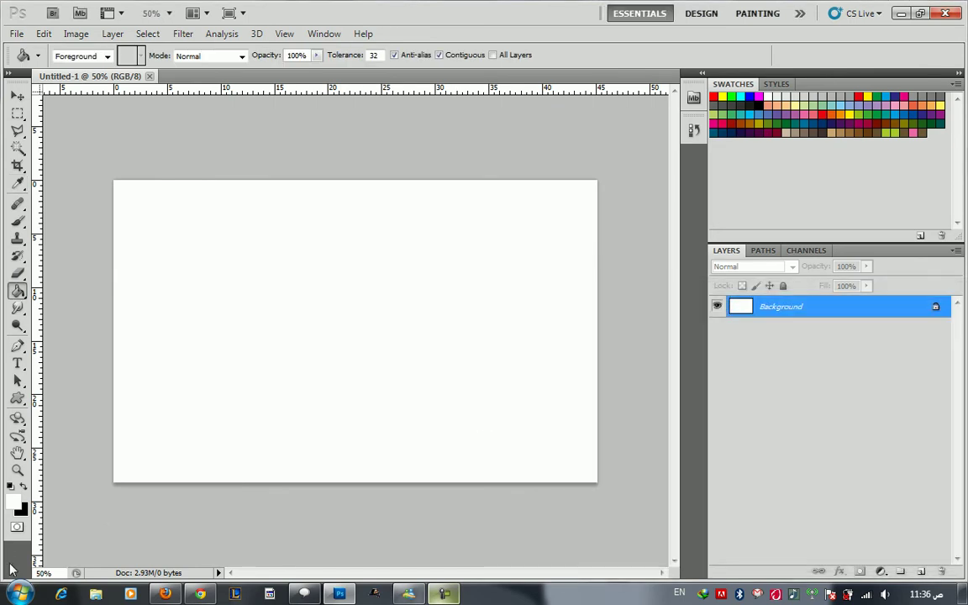
click(26, 486)
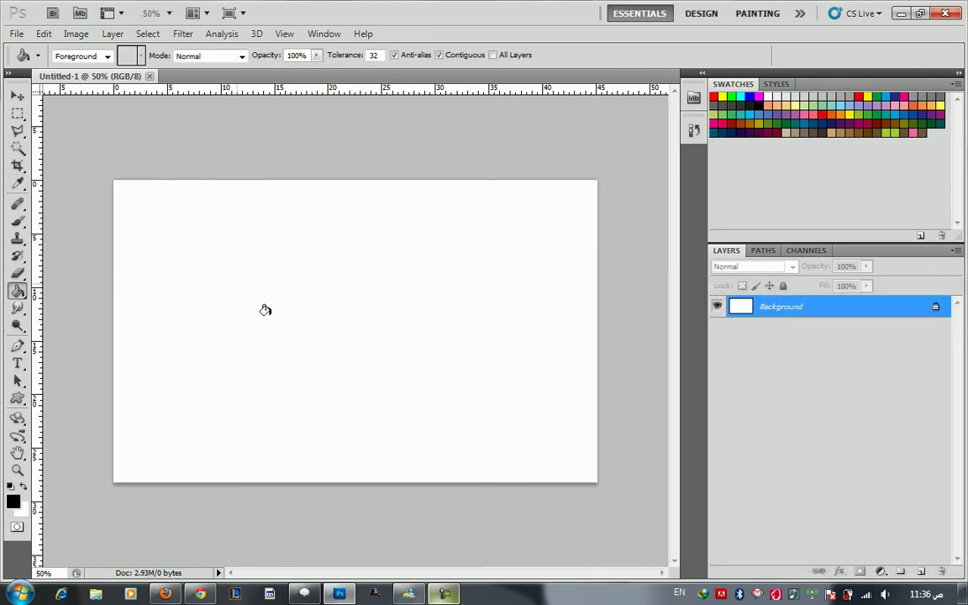
- Apply the Stained Glass texture filter to the Background with Cell Size 14, Border Thickness 2 and Light Intensity 0
click(182, 34)
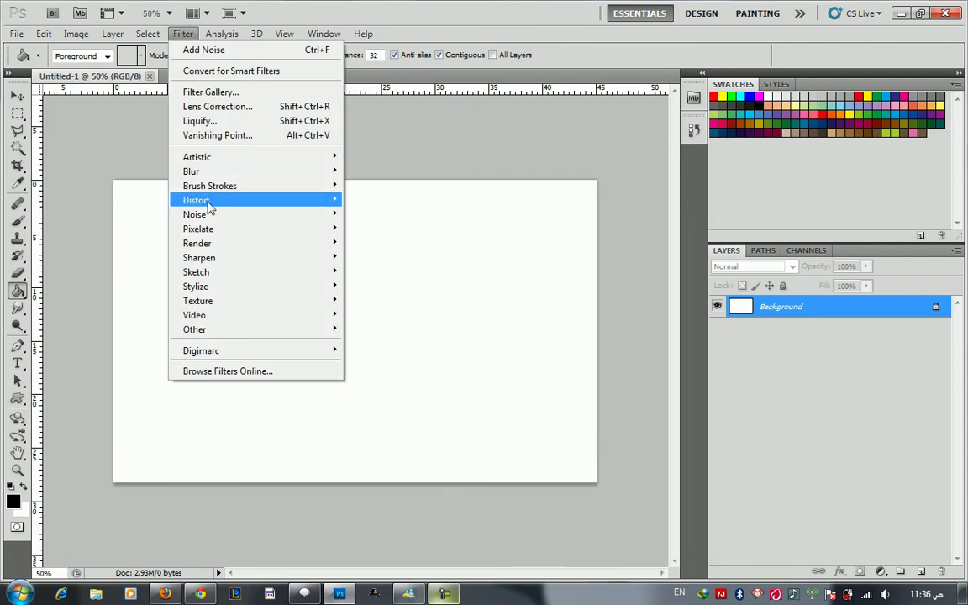
mouse_move(205, 201)
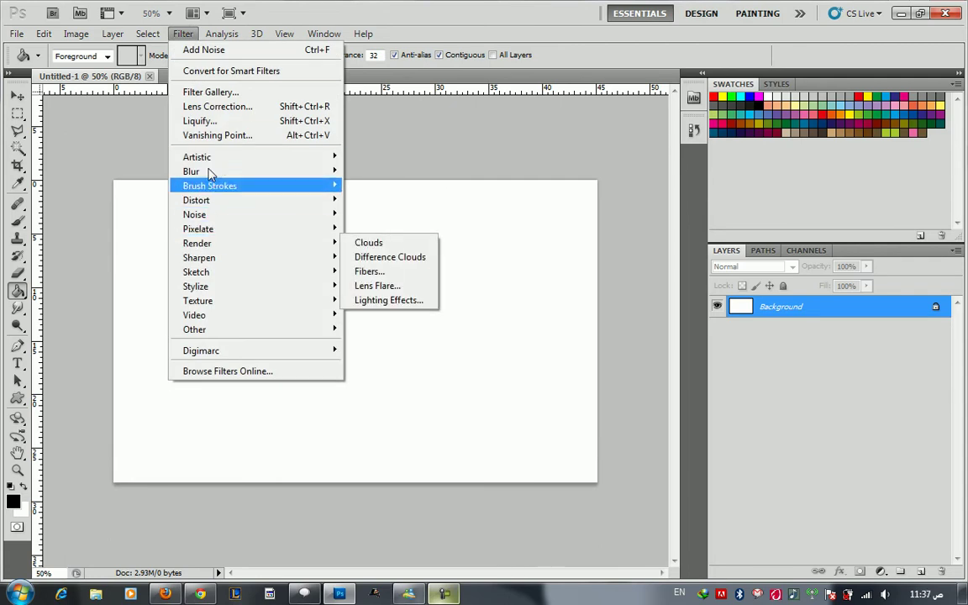
click(212, 94)
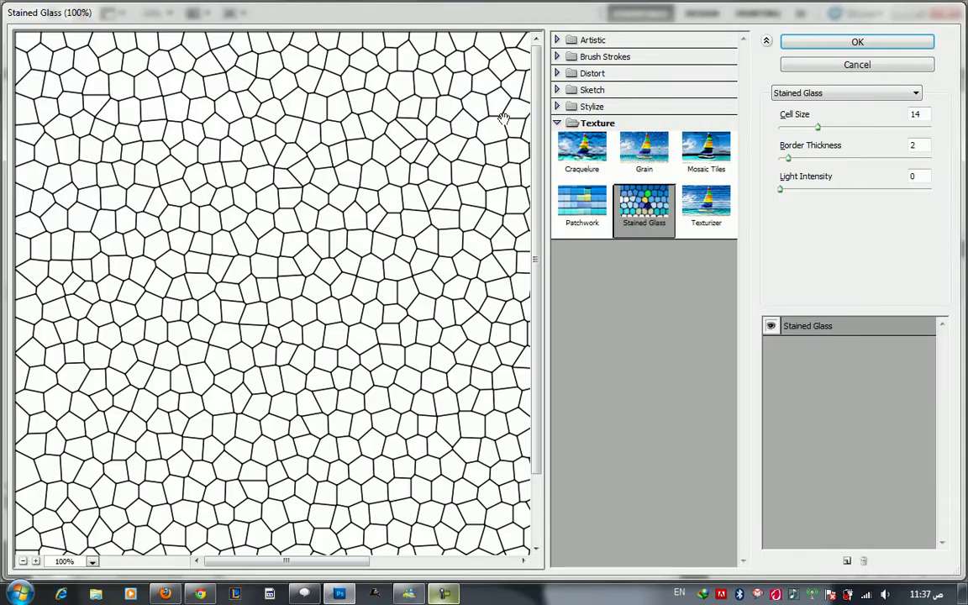
click(557, 123)
click(558, 124)
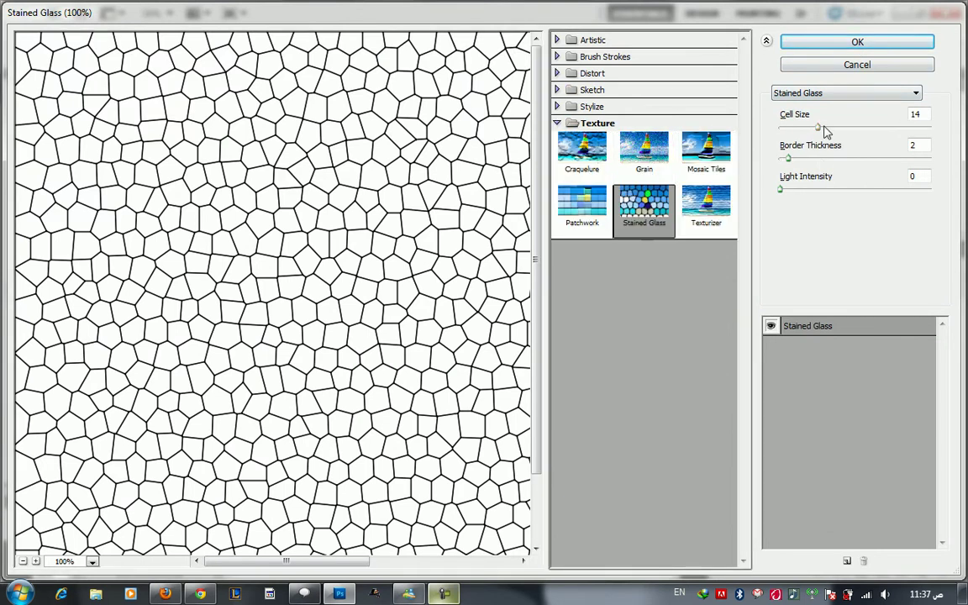
click(871, 43)
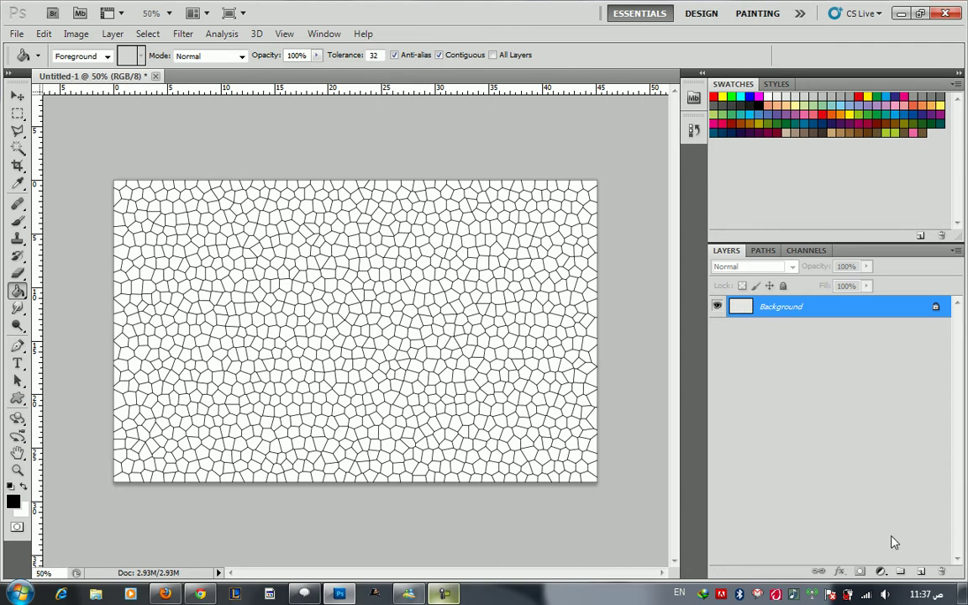
- Add a new layer filled with white and apply the same Stained Glass filter to it
key(ctrl+shift+alt+n)
key(x)
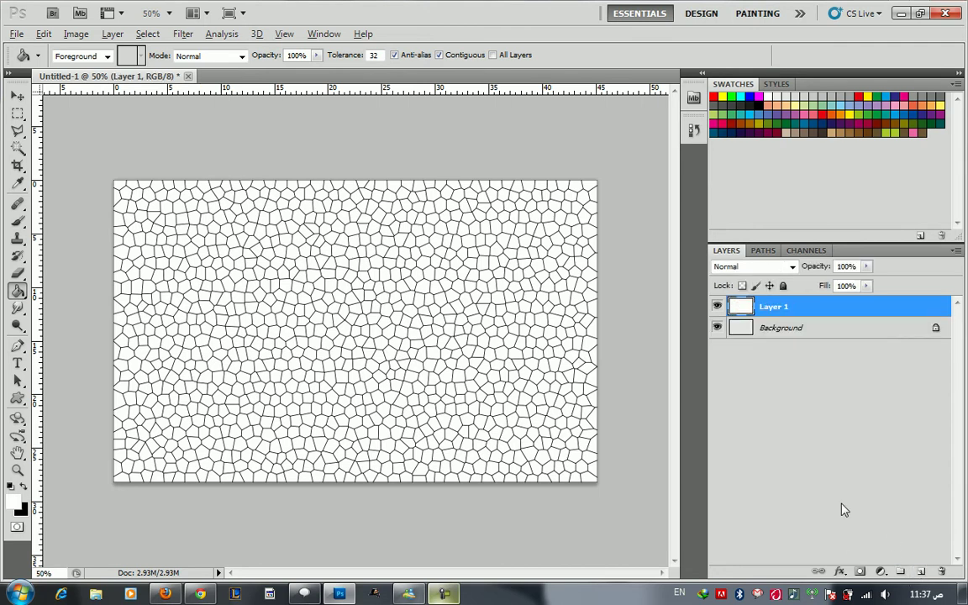
key(alt+BackSpace)
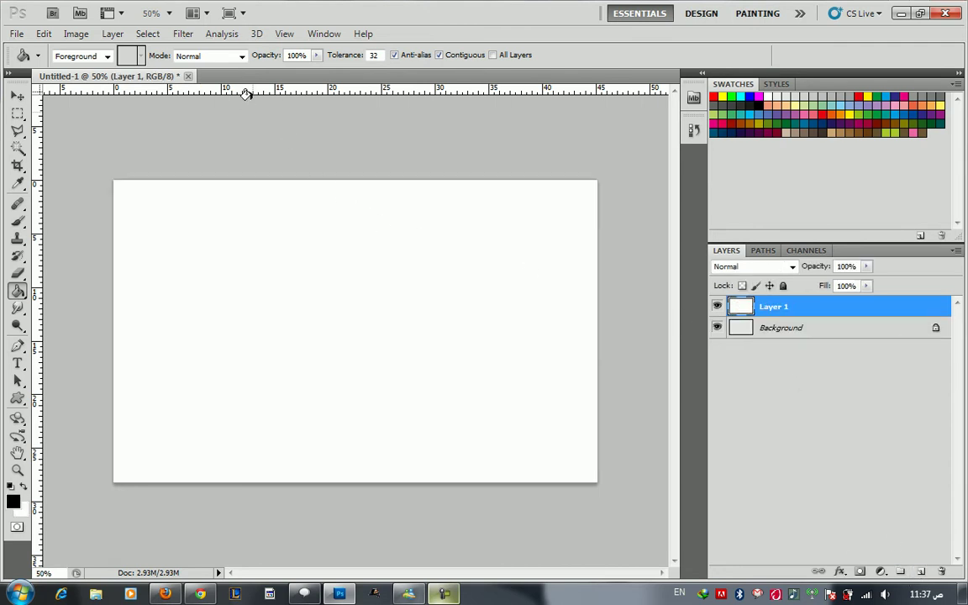
click(182, 33)
click(196, 51)
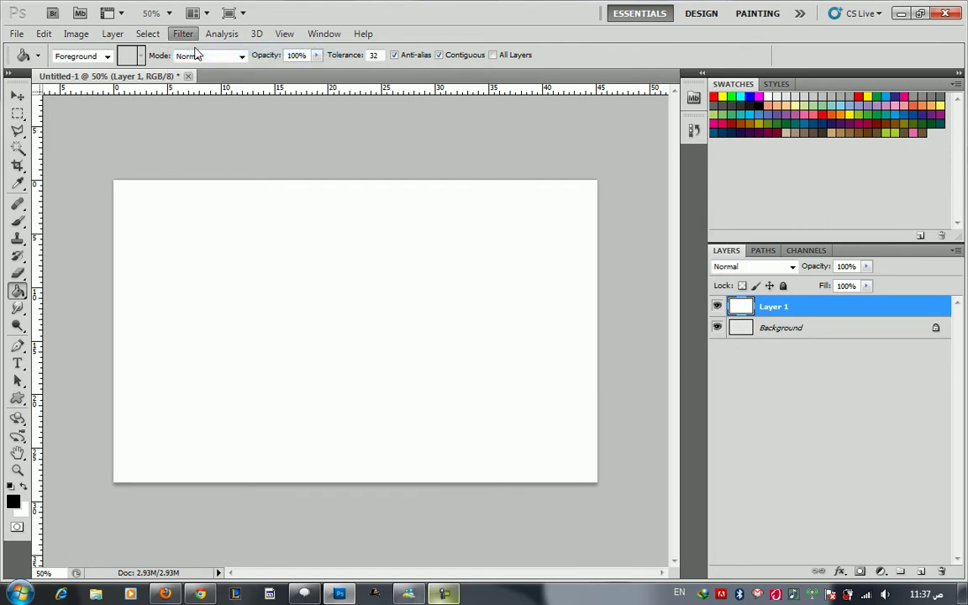
- Set the opacity of the upper cell-pattern layer to 30%
click(845, 266)
text(4)
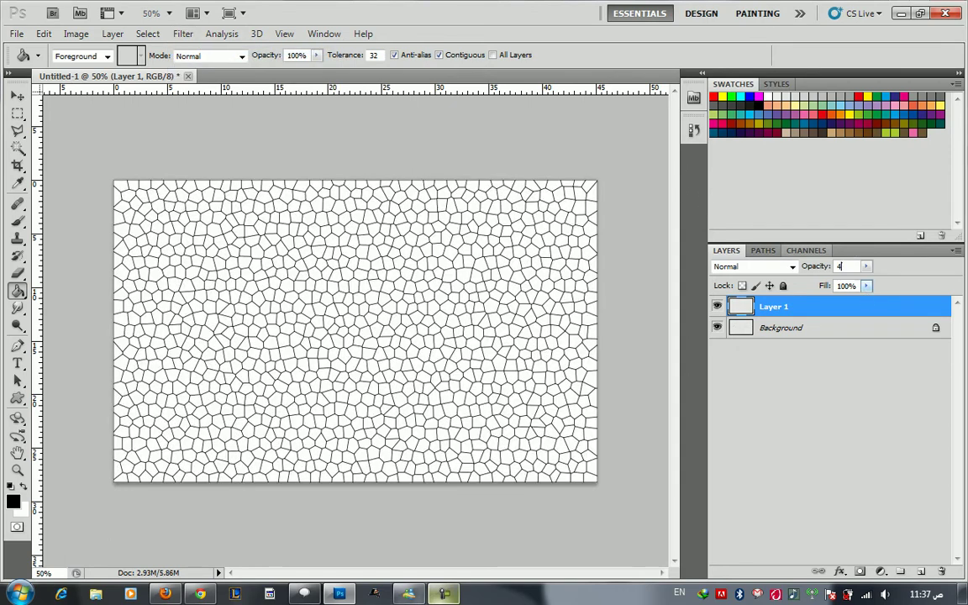
text(0)
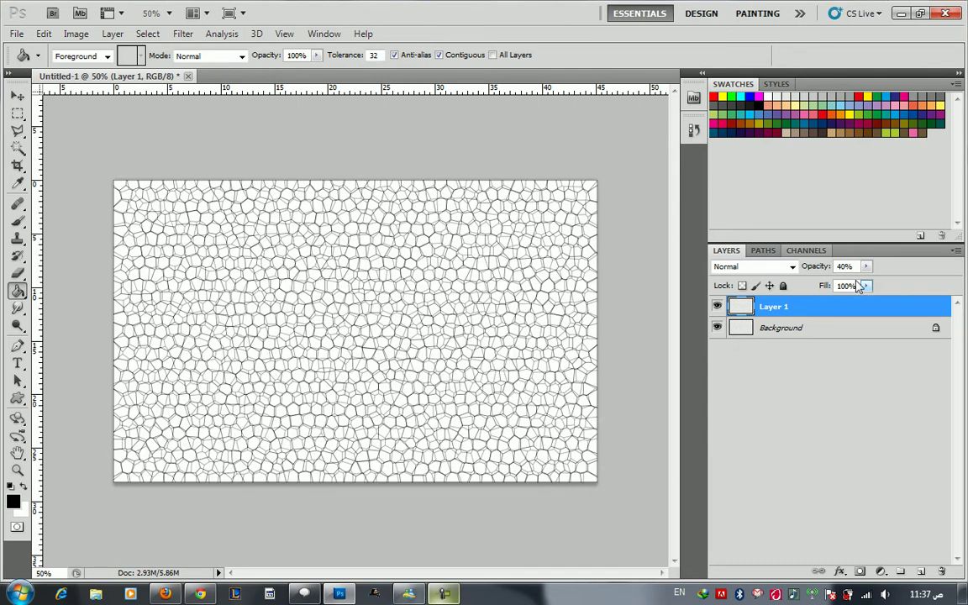
scroll(417, 401, up, 4)
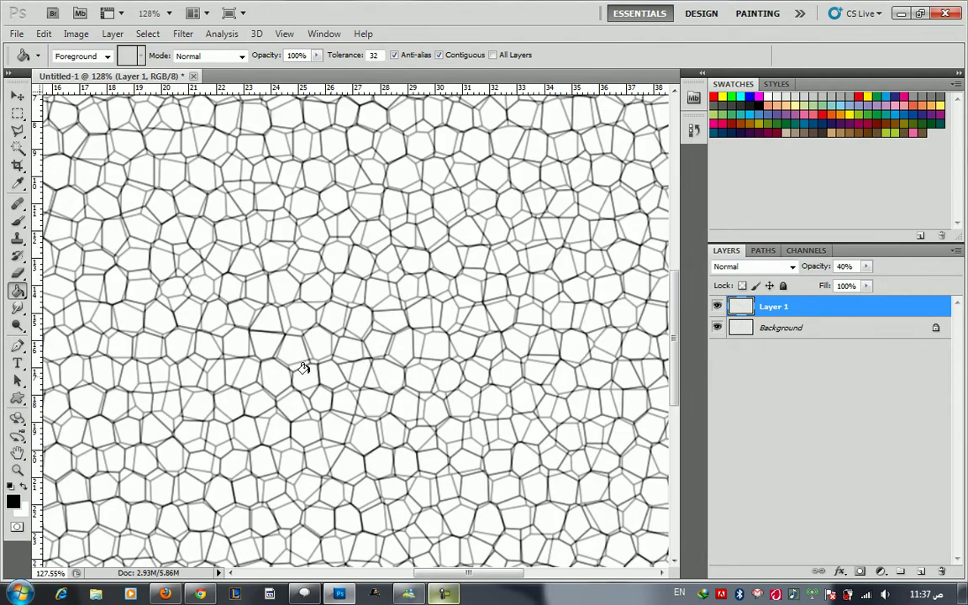
click(849, 268)
text(30)
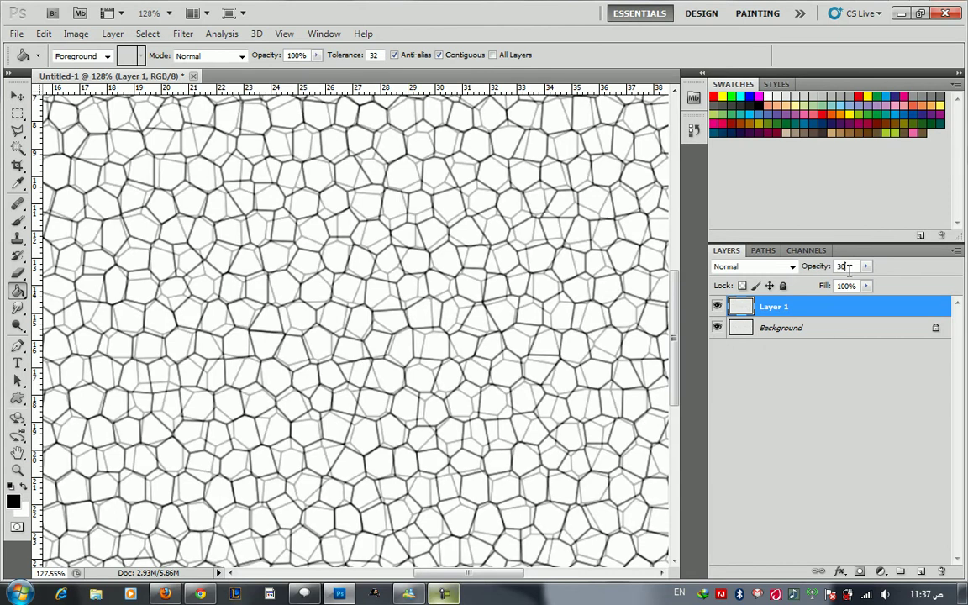
- Merge the upper layer into the Background and convert the result into a regular layer named Layer 0
key(ctrl+e)
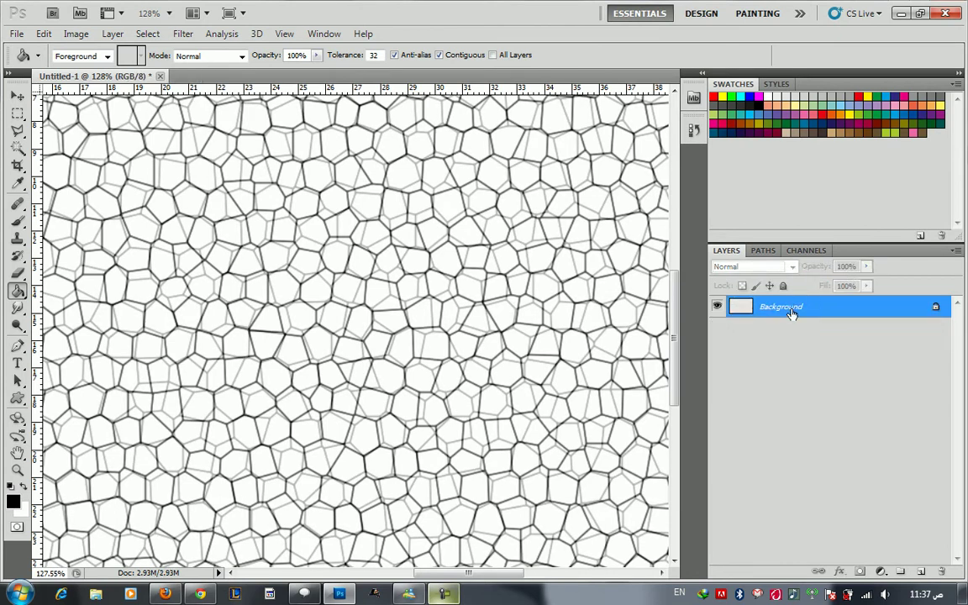
double_click(827, 311)
key(Return)
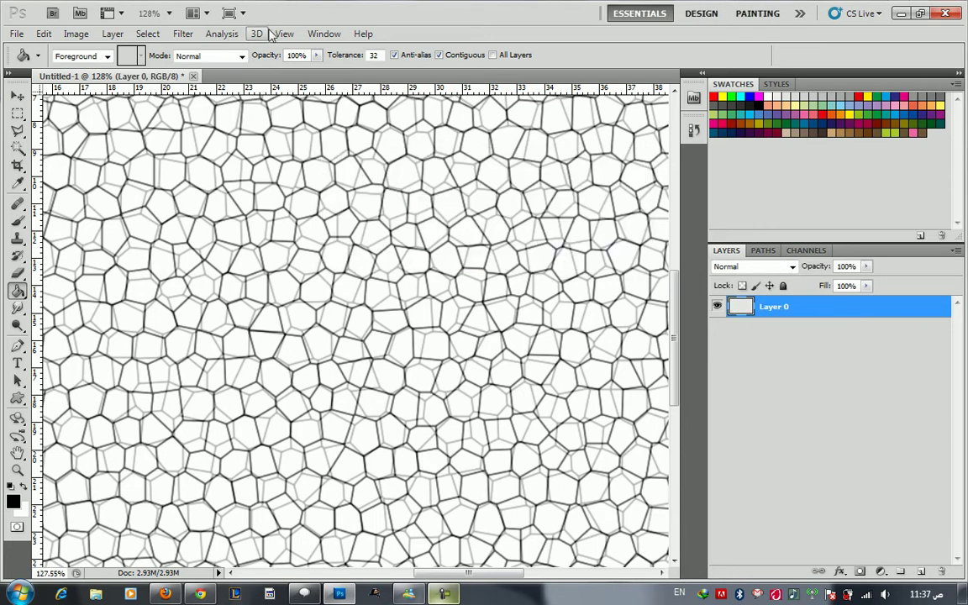
- Add 20% Uniform, Monochromatic noise to Layer 0
click(182, 34)
mouse_move(190, 172)
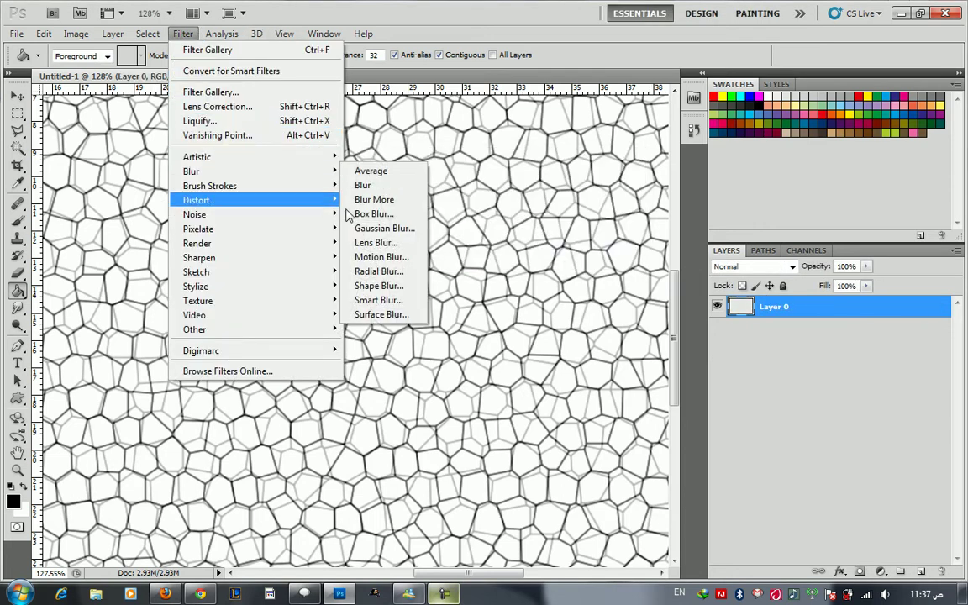
mouse_move(233, 212)
click(381, 215)
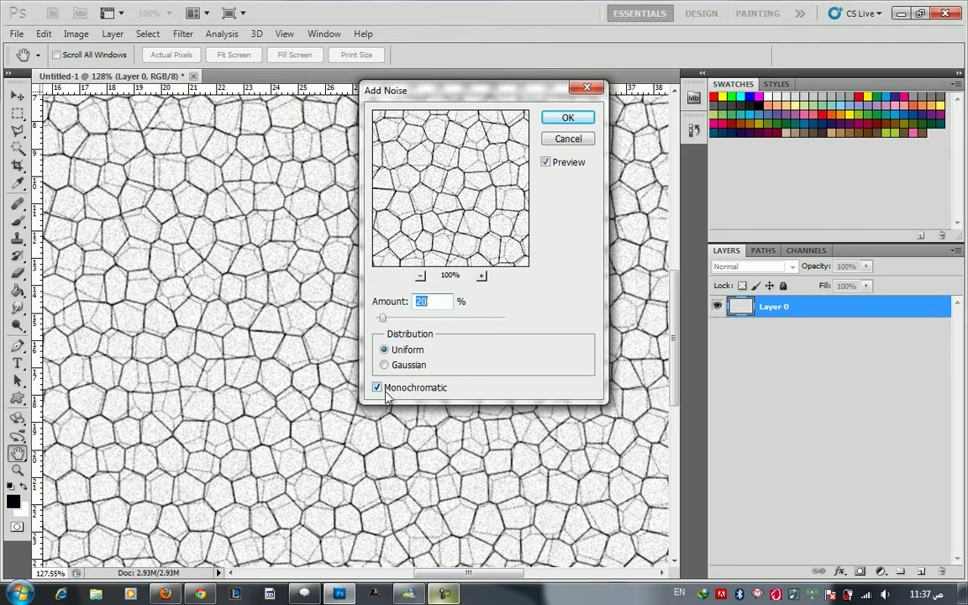
click(562, 122)
key(g)
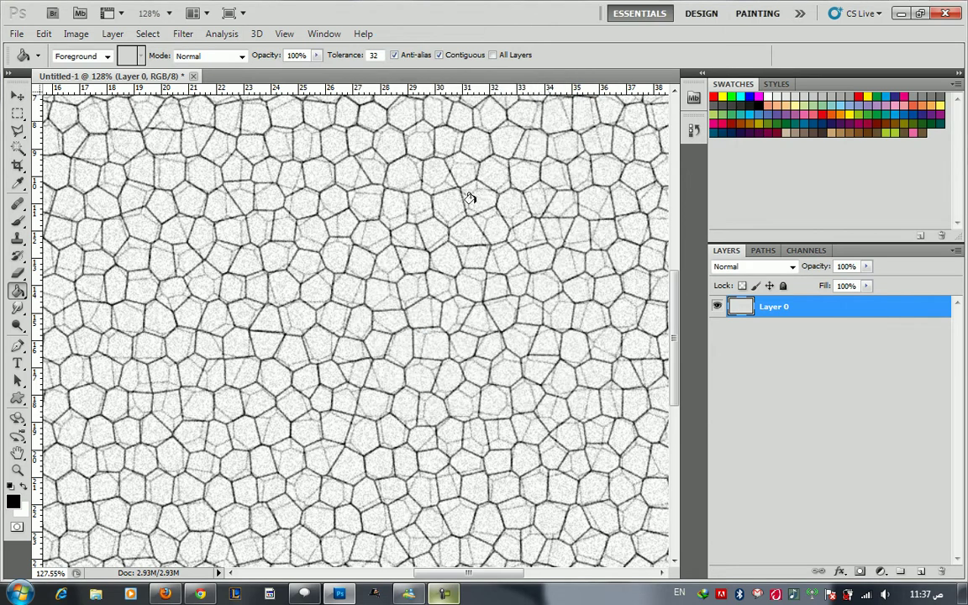
click(421, 288)
key(ctrl+z)
- Select the entire canvas and copy the texture
scroll(400, 256, down, 6)
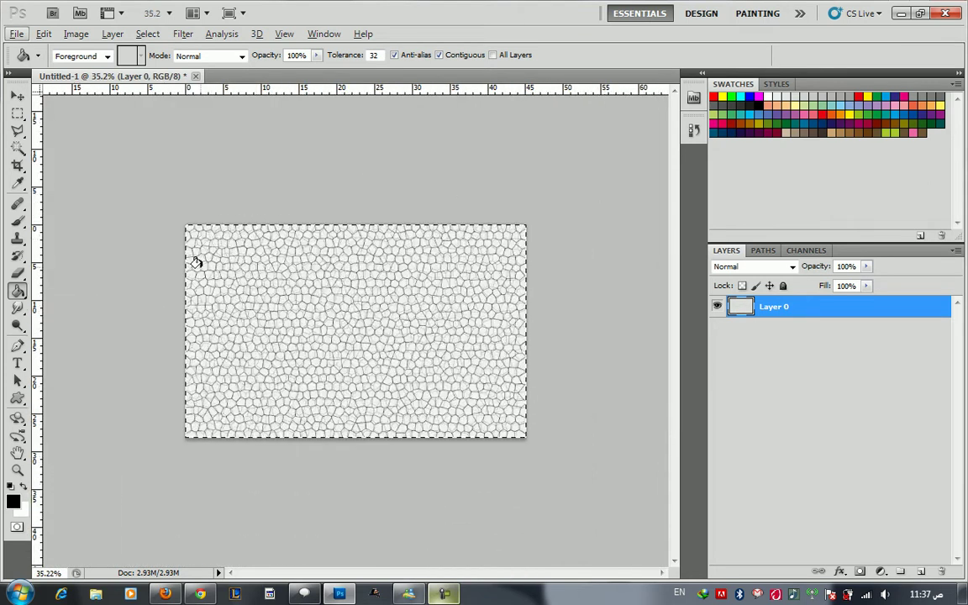
click(19, 114)
drag(182, 221, 499, 444)
drag(500, 220, 613, 477)
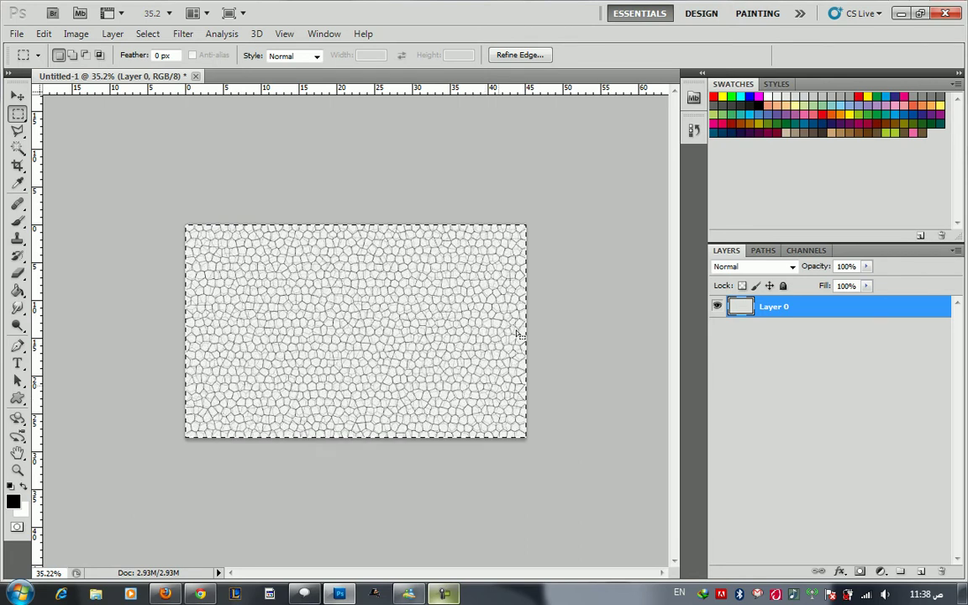
- Create a new alpha channel containing the copied texture and name it "the test 1"
click(806, 251)
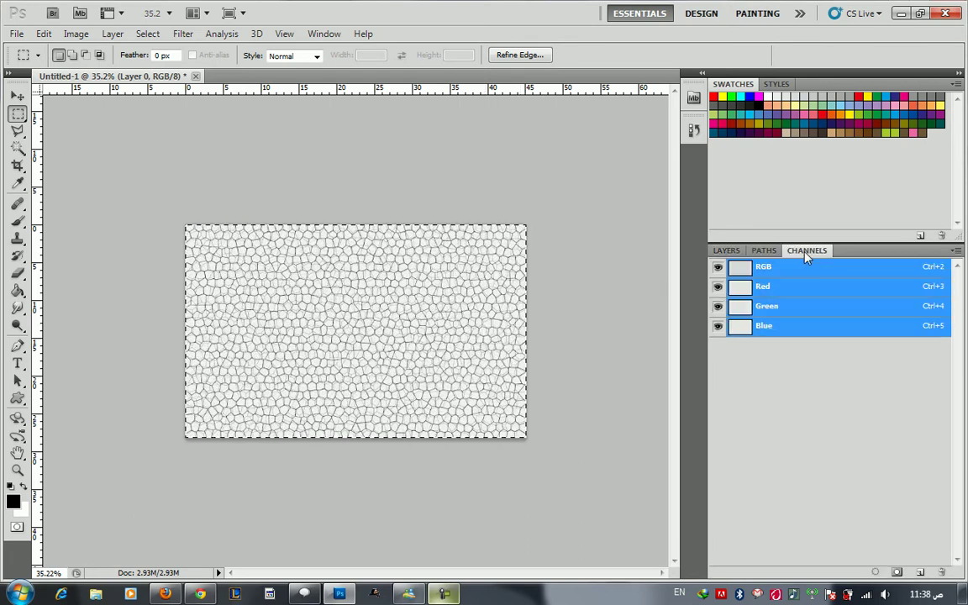
click(918, 573)
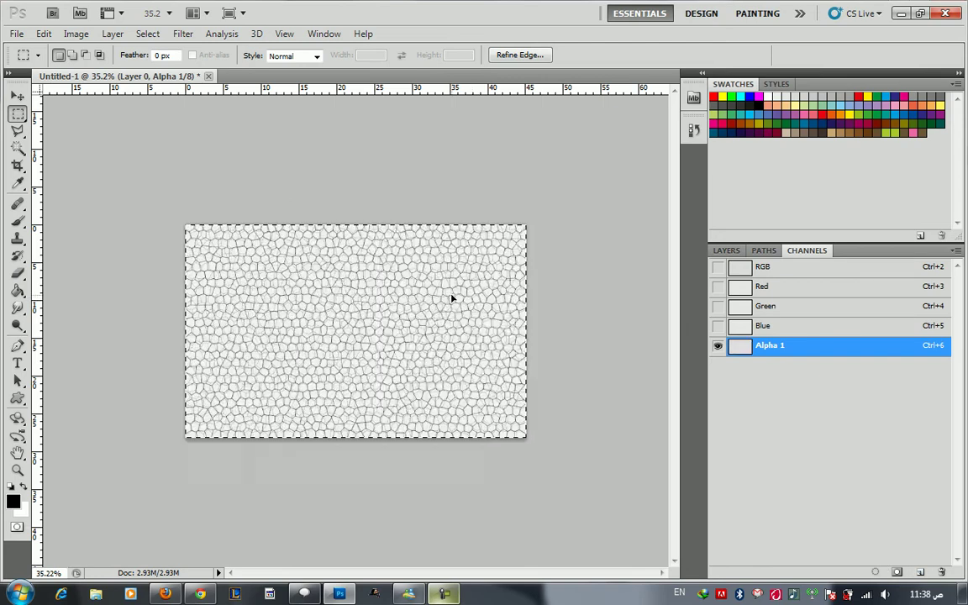
double_click(770, 345)
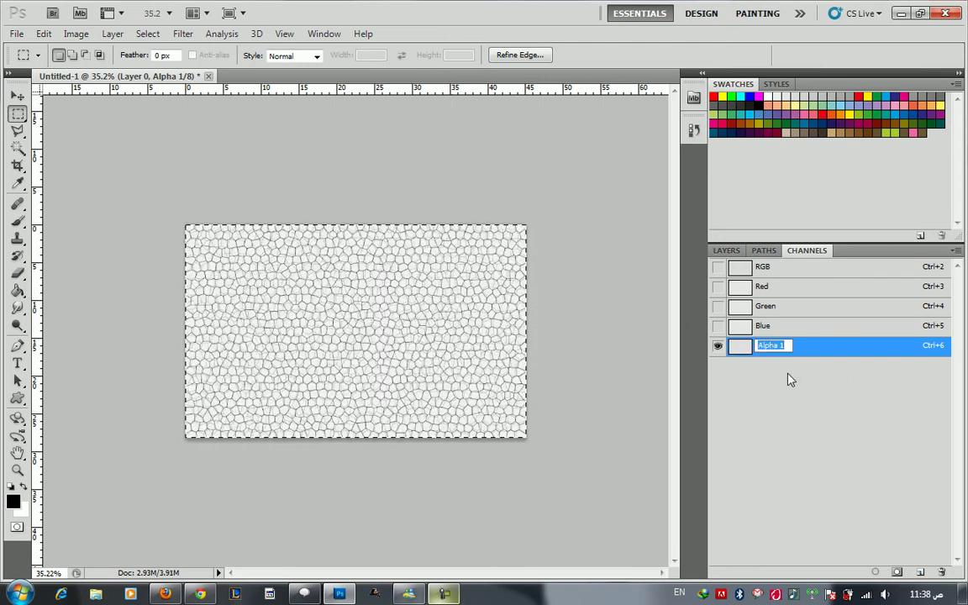
text(the test 1)
key(Return)
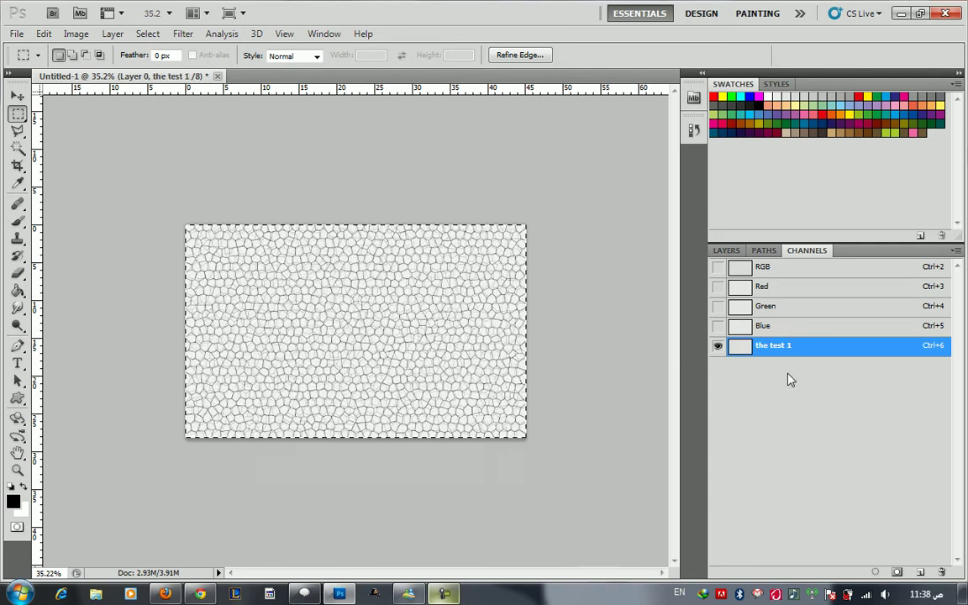
- Deselect the canvas and make Layer 0 the active editing target instead of the alpha channel
click(726, 251)
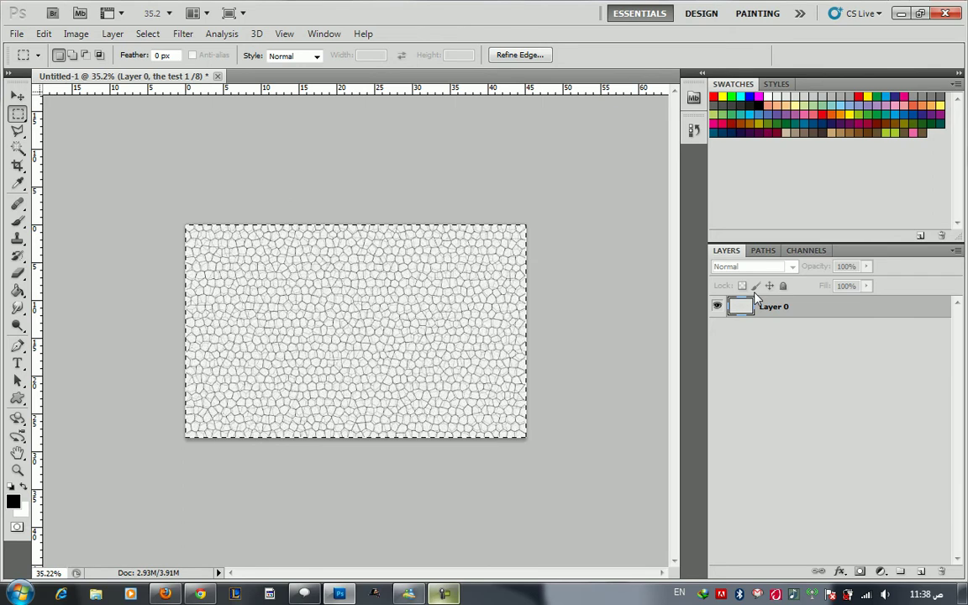
click(387, 229)
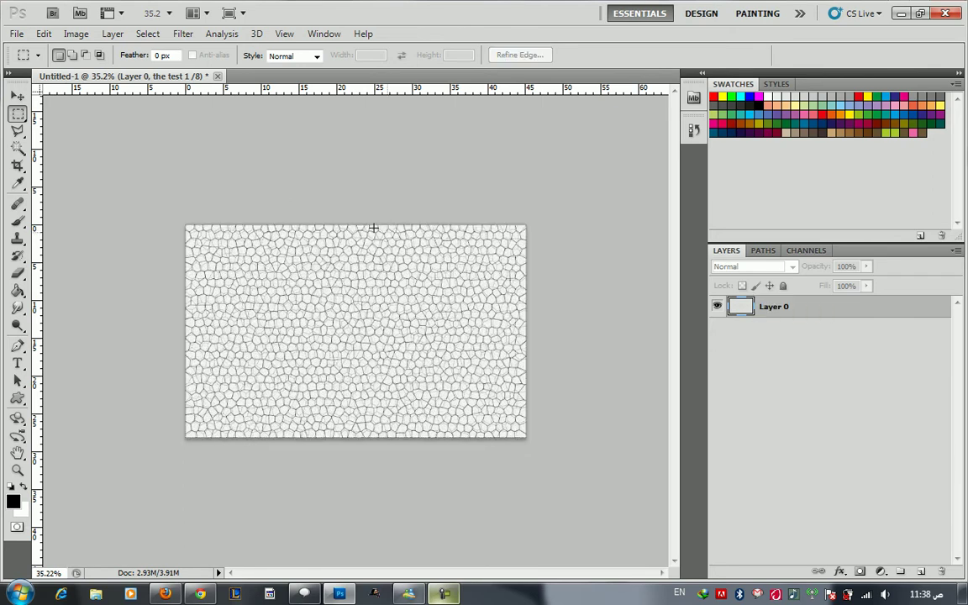
click(184, 34)
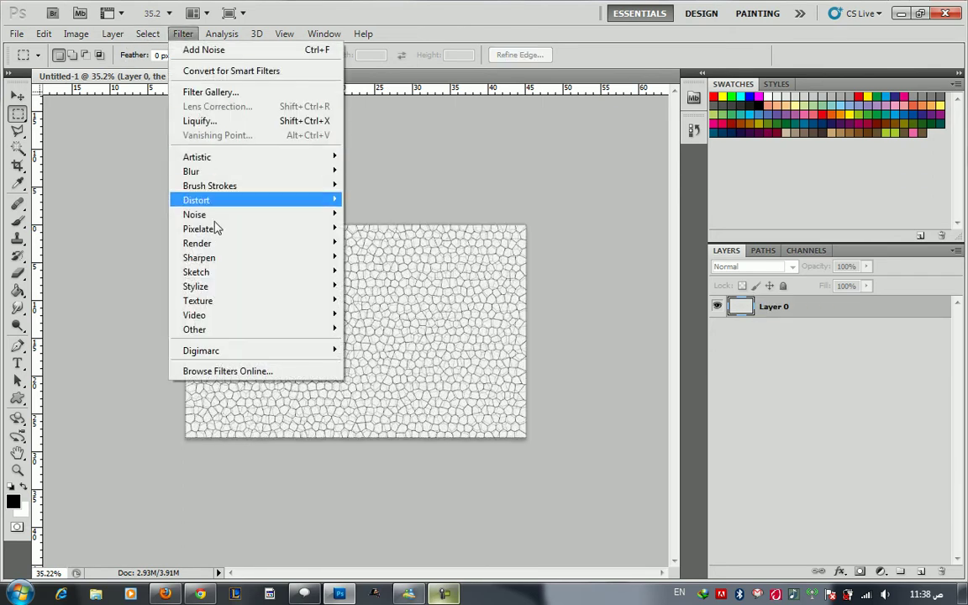
mouse_move(212, 243)
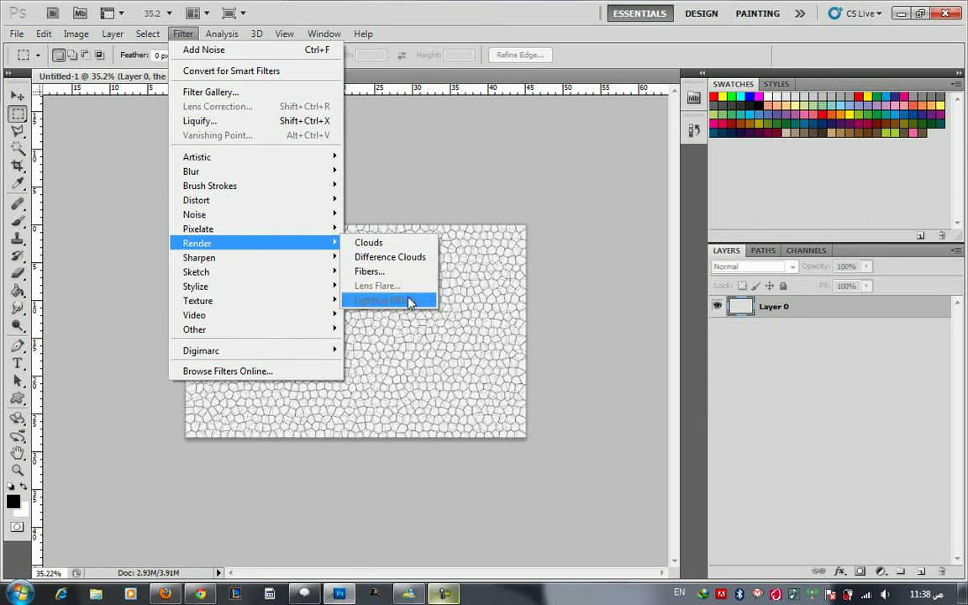
click(774, 309)
double_click(774, 308)
click(848, 309)
- Start the Lighting Effects filter on Layer 0 and add a second Spotlight near the image's lower-right corner
click(184, 34)
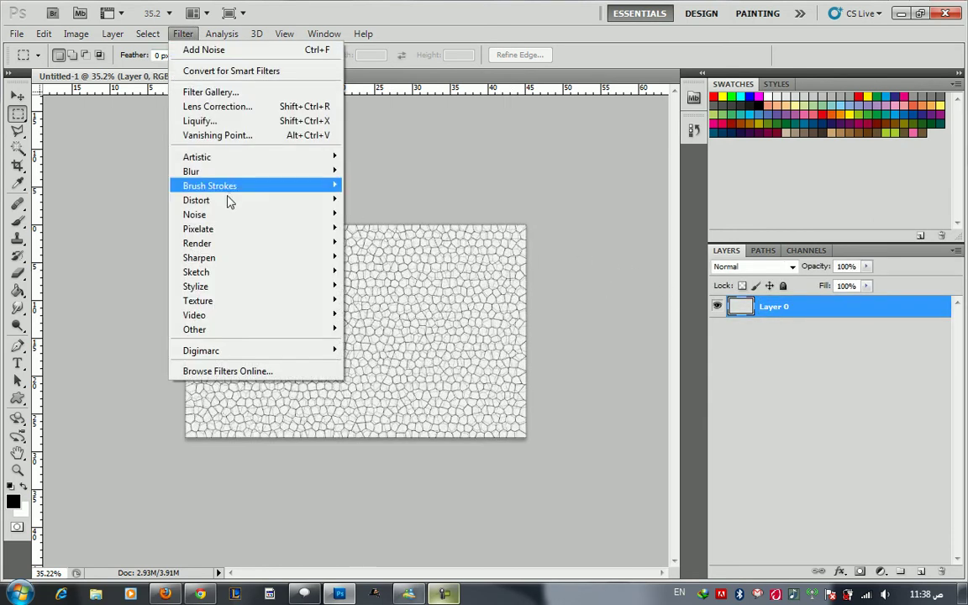
mouse_move(207, 244)
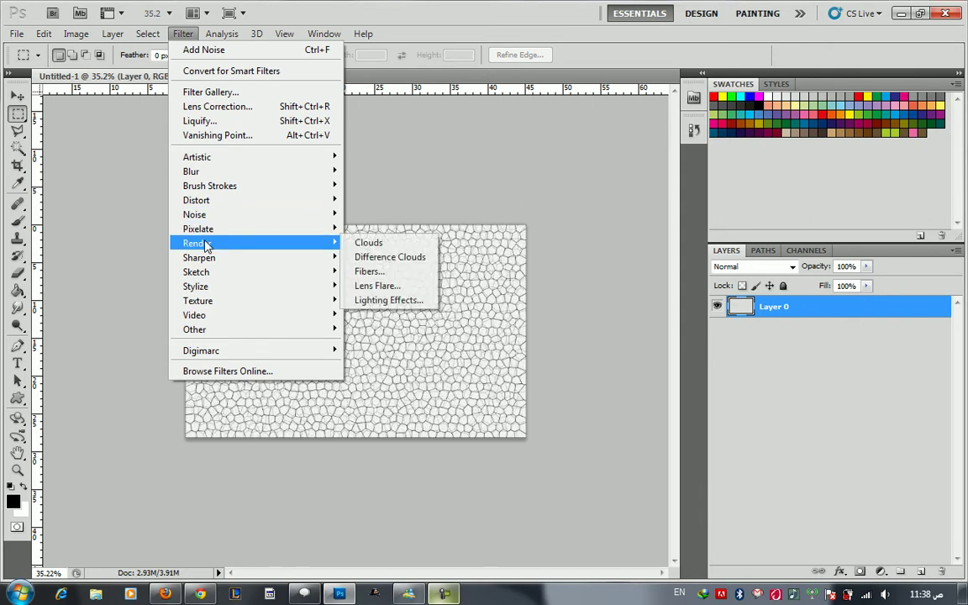
click(391, 300)
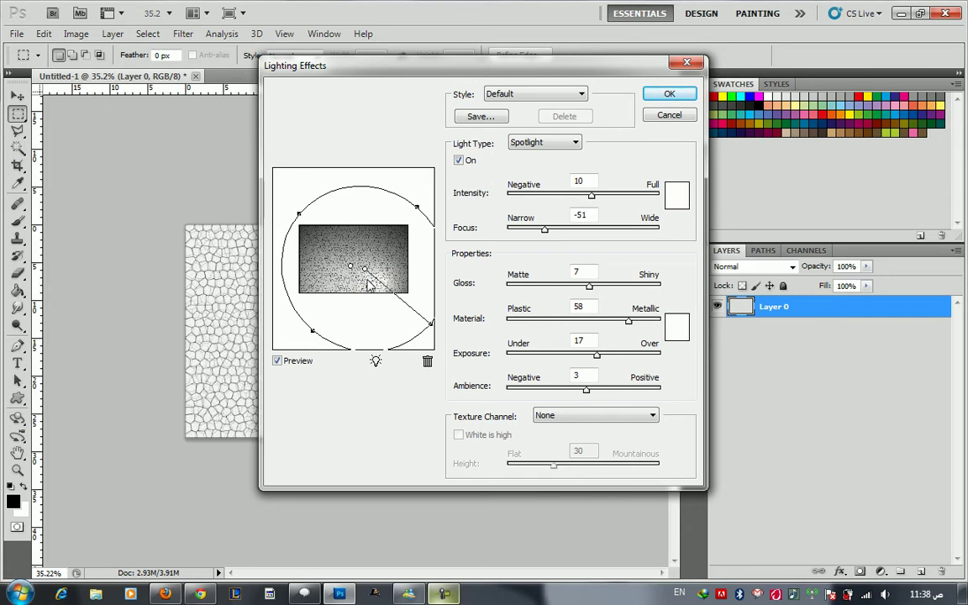
key(Delete)
drag(350, 264, 349, 265)
drag(593, 197, 595, 197)
drag(374, 359, 433, 257)
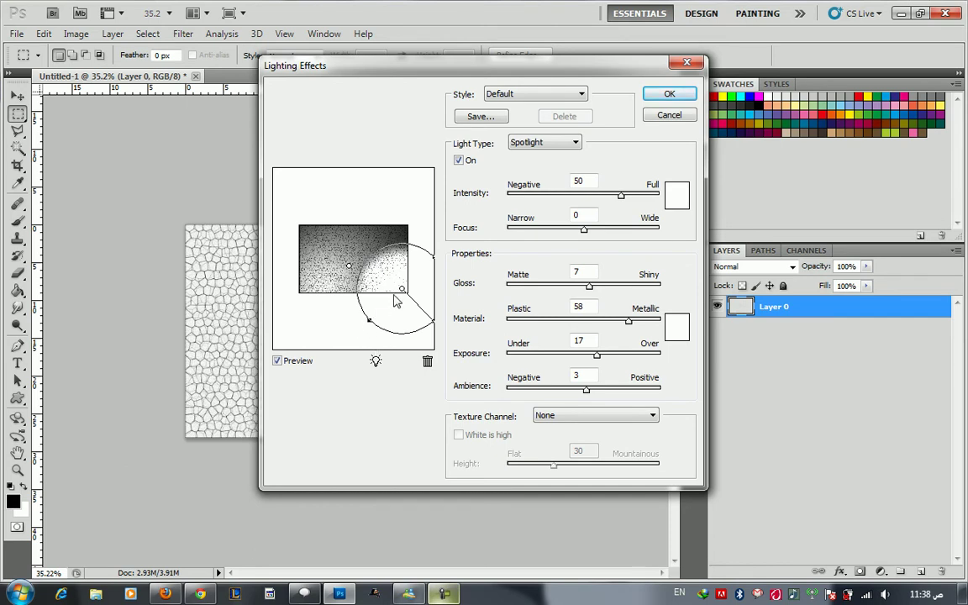
- Enlarge and reposition the second spotlight, setting its focus to -16, intensity to 30 and material to 38
mouse_move(402, 291)
mouse_down()
mouse_move(343, 302)
mouse_move(351, 299)
mouse_move(327, 259)
mouse_move(379, 309)
mouse_move(388, 286)
mouse_up()
drag(587, 232, 573, 231)
drag(358, 321, 343, 333)
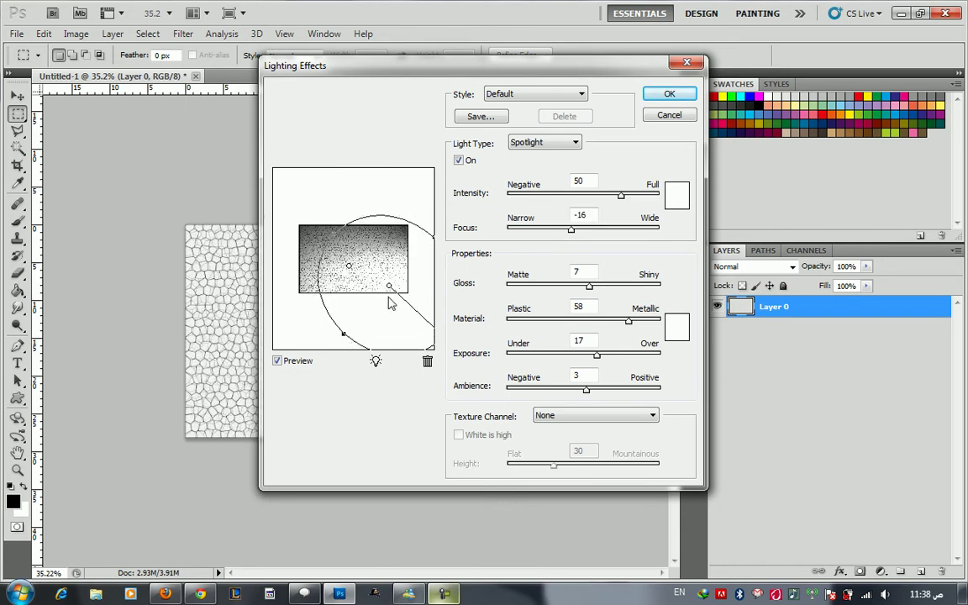
drag(620, 195, 609, 198)
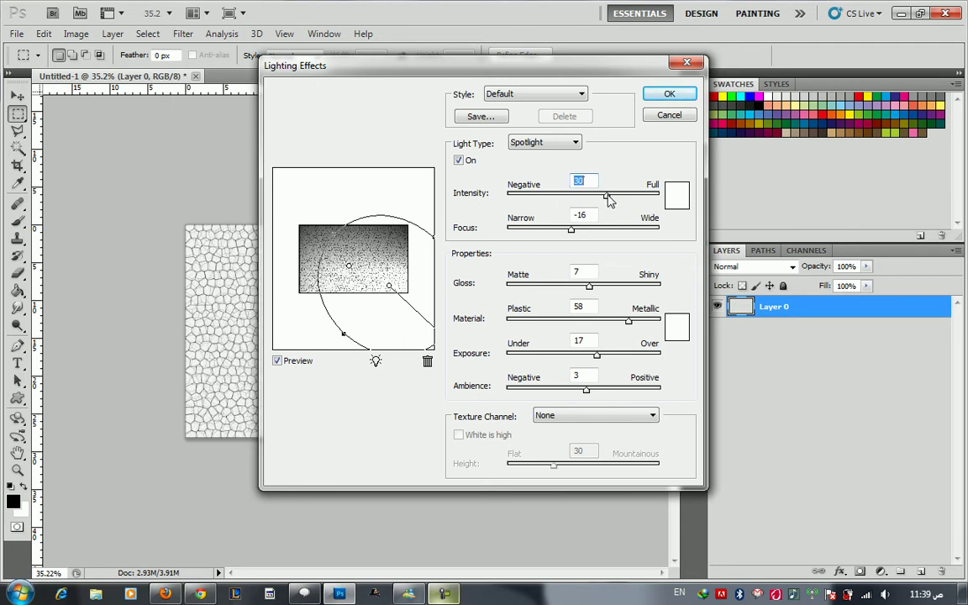
drag(629, 323, 614, 322)
- Use "the test 1" as the texture channel and apply the lighting effects to Layer 0
click(568, 418)
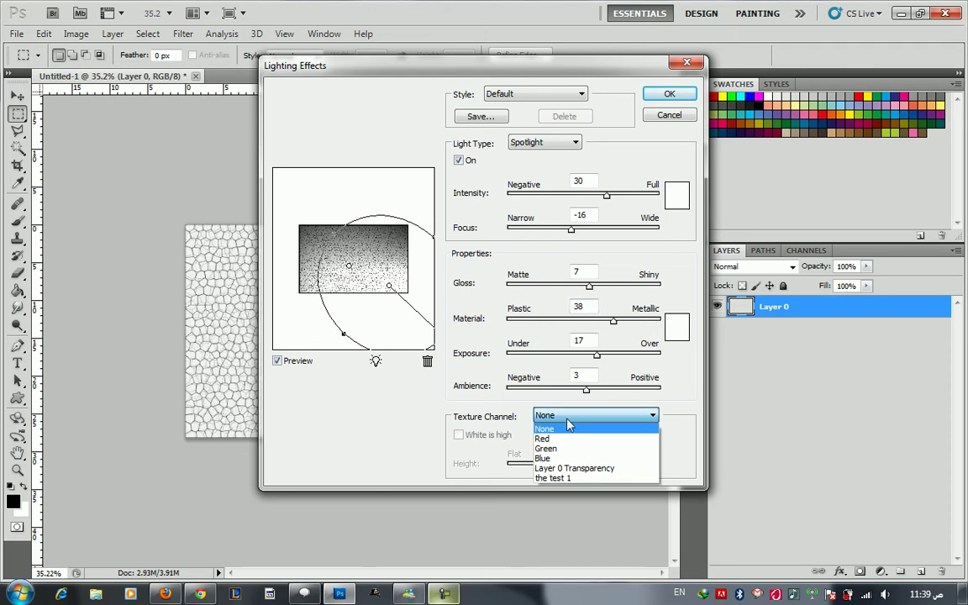
click(566, 480)
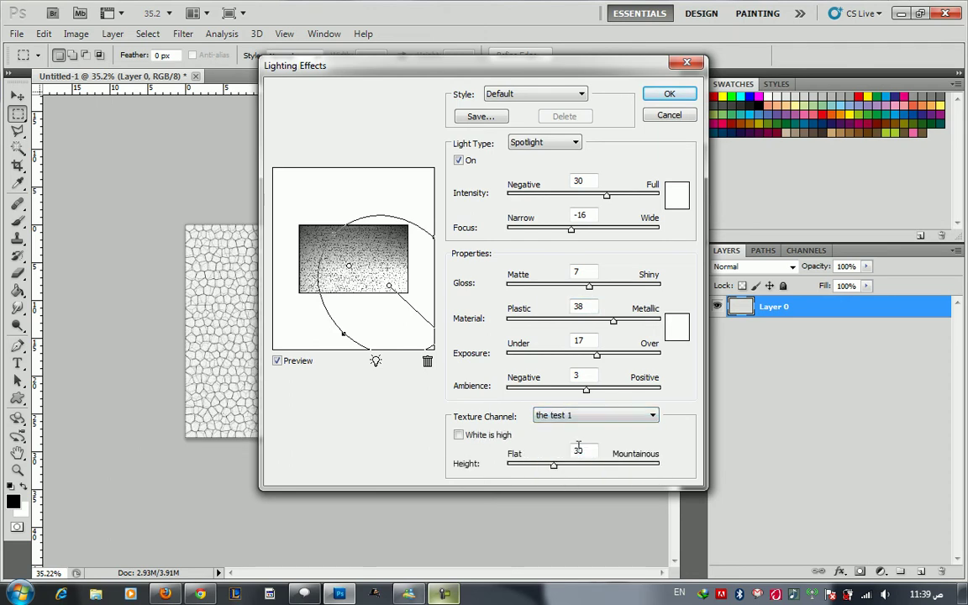
click(468, 442)
click(670, 93)
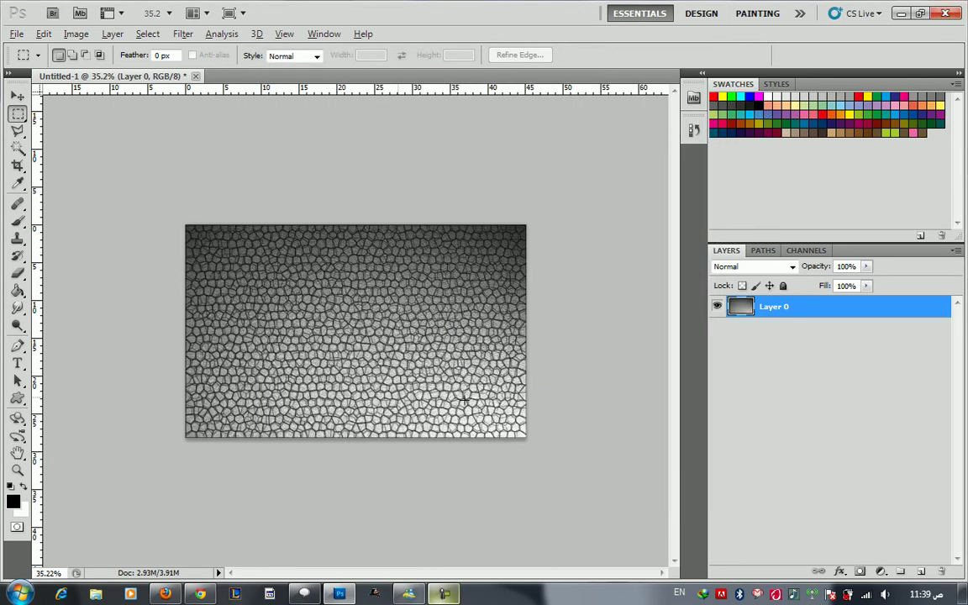
- Add a new layer above Layer 0 and fill it with a brown swatch colour
scroll(478, 404, up, 3)
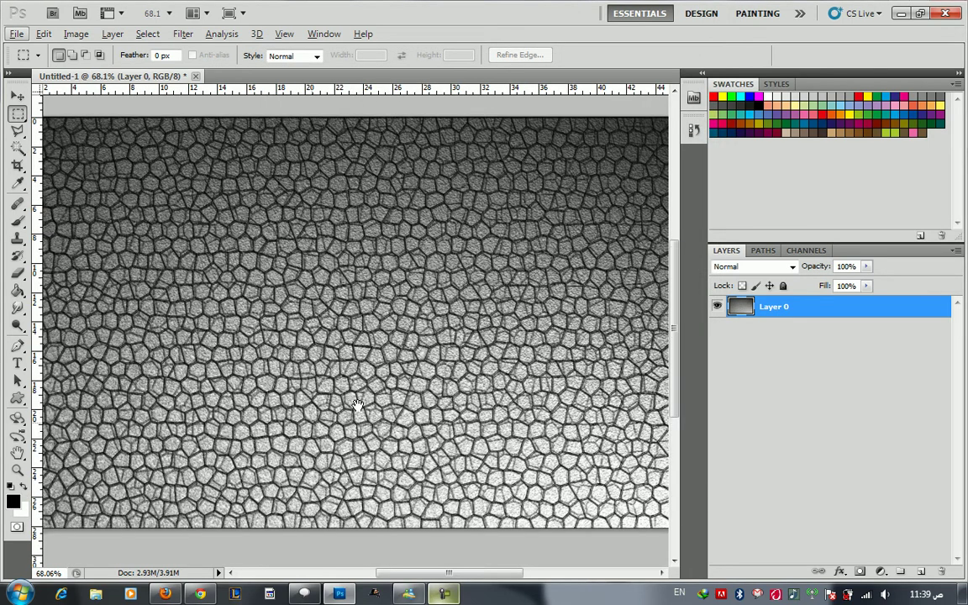
scroll(357, 405, down, 1)
scroll(358, 405, down, 1)
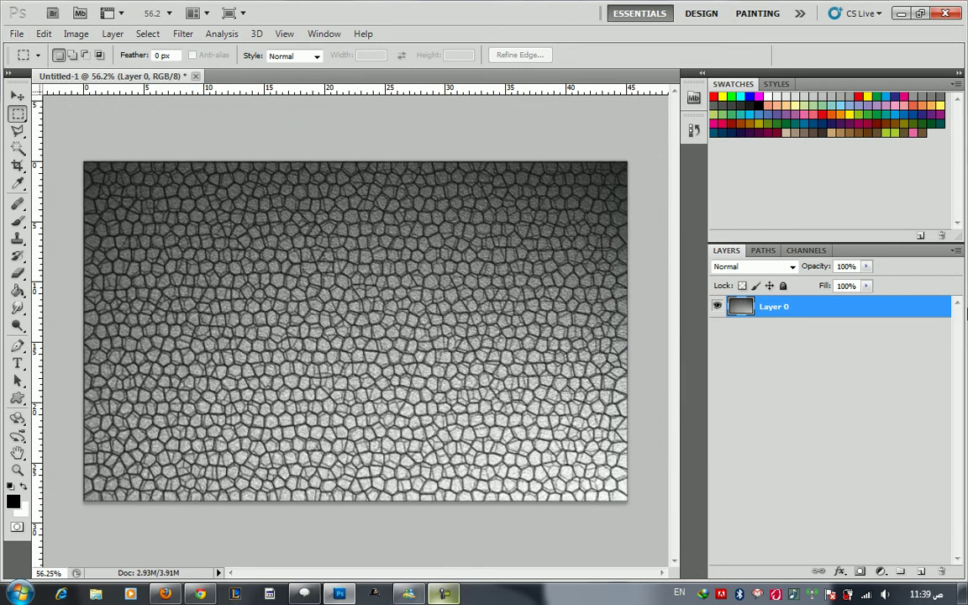
key(ctrl+shift+alt+n)
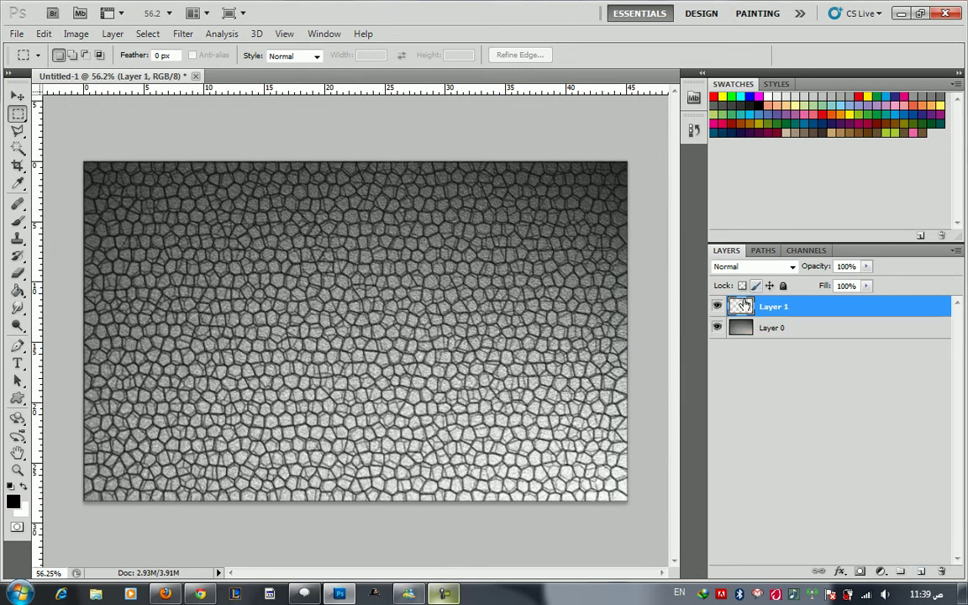
click(853, 130)
key(alt+BackSpace)
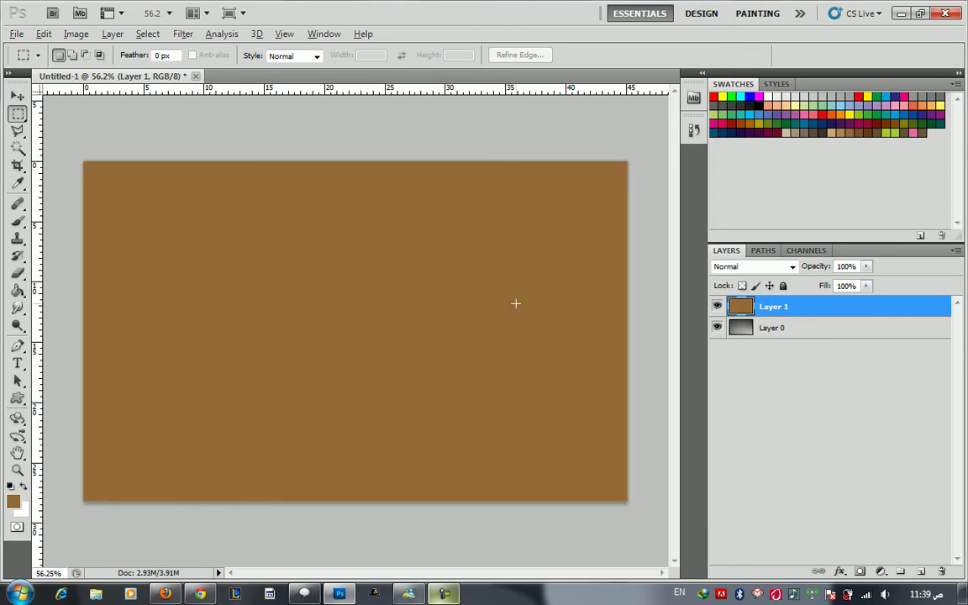
- Set the brown layer's blend mode to Linear Light
click(753, 266)
click(725, 372)
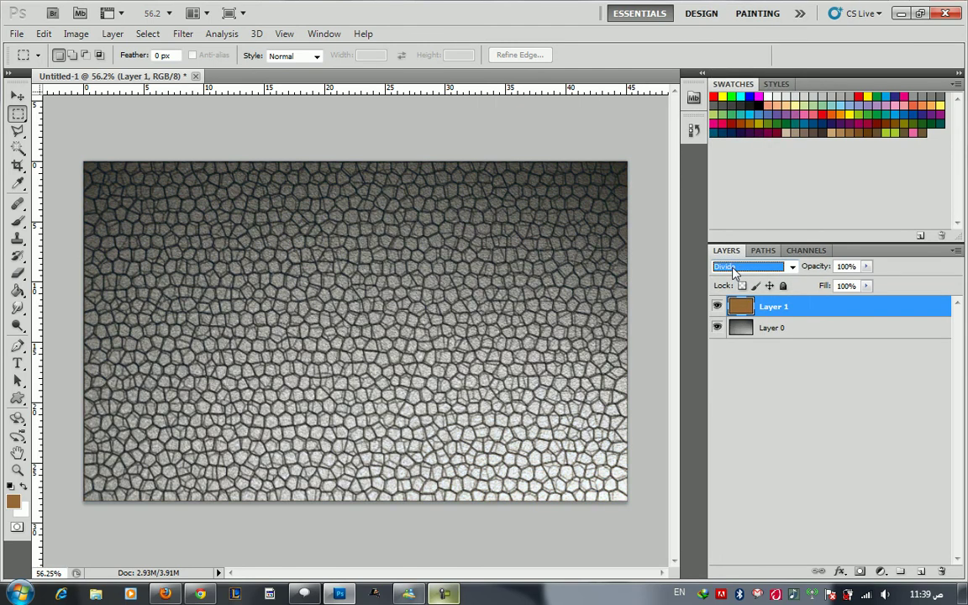
key(Up)
key(Up)
key(Up)
key(Up)
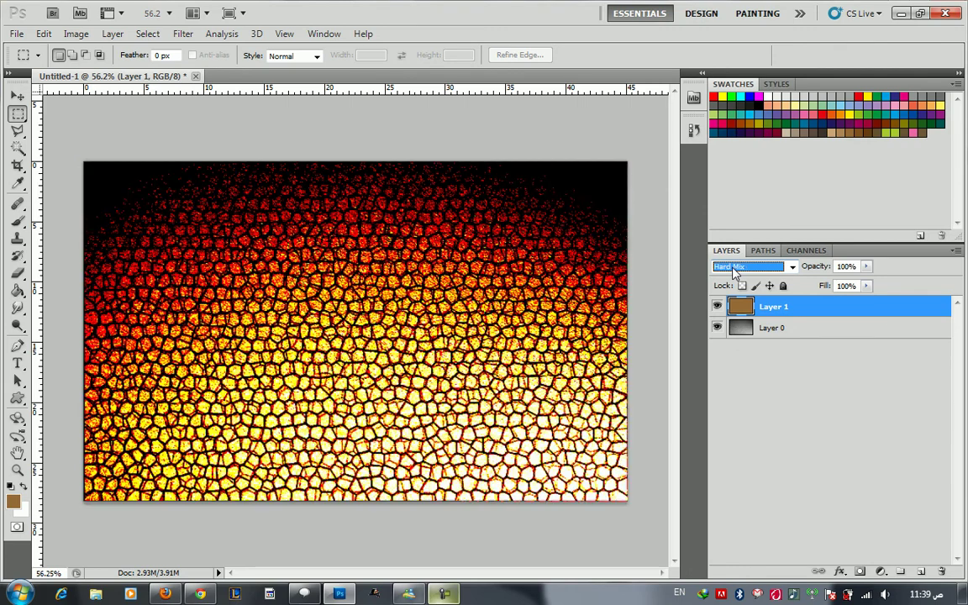
key(Up)
key(Up)
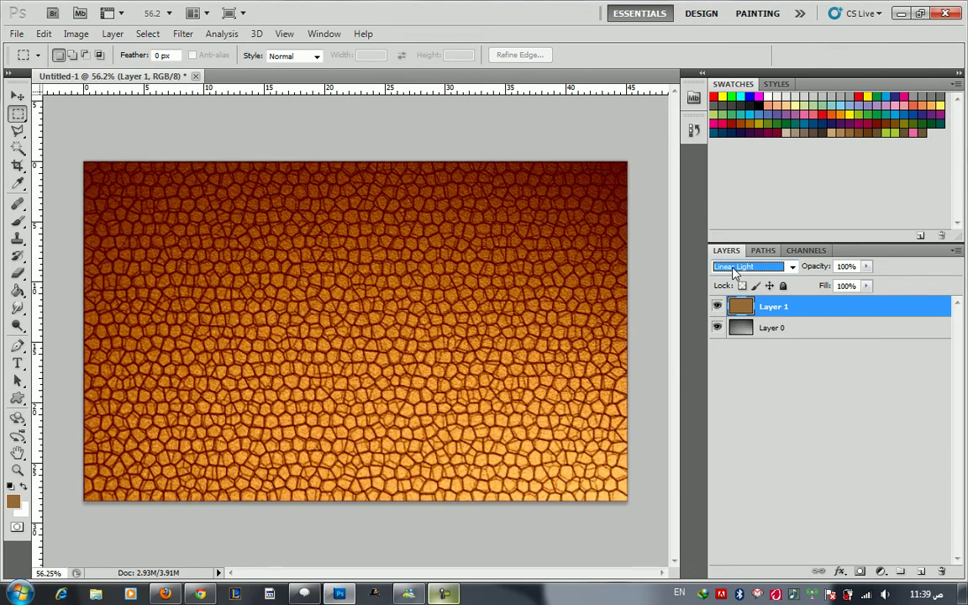
key(Return)
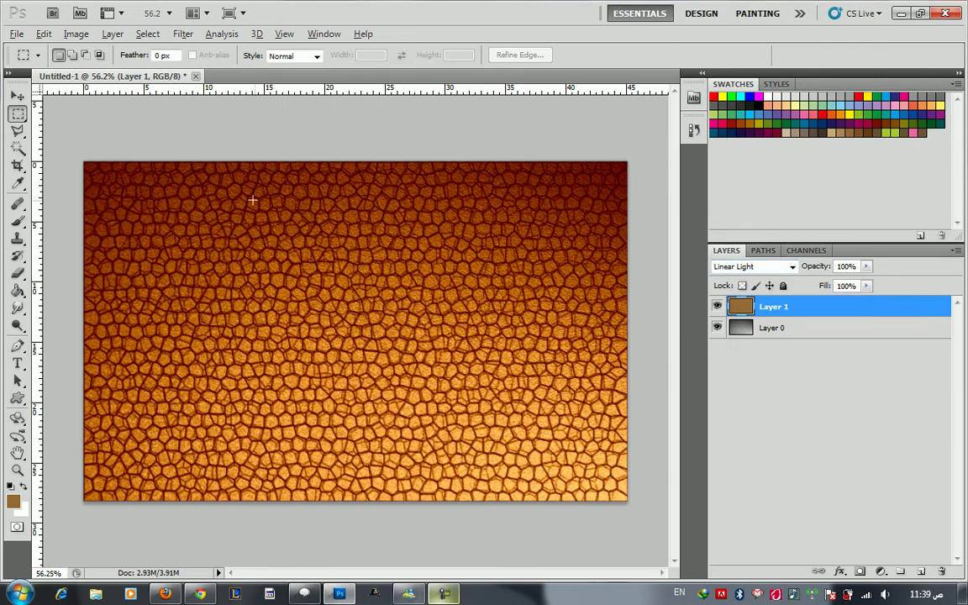
- Examine the tinted leather texture up close across different parts of the canvas
scroll(253, 200, up, 2)
scroll(252, 200, up, 1)
scroll(220, 251, up, 1)
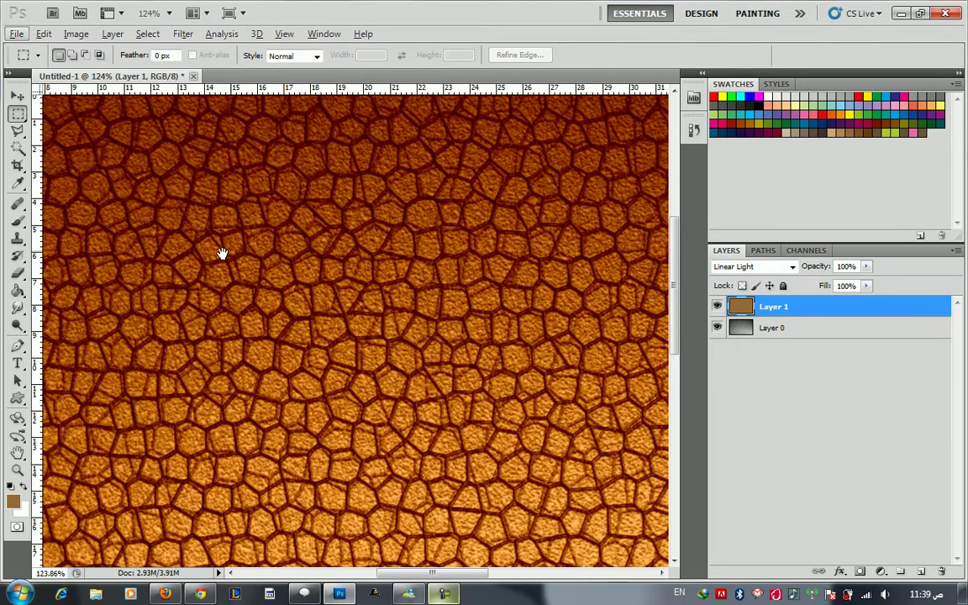
drag(385, 333, 376, 236)
drag(484, 395, 351, 282)
scroll(351, 282, down, 4)
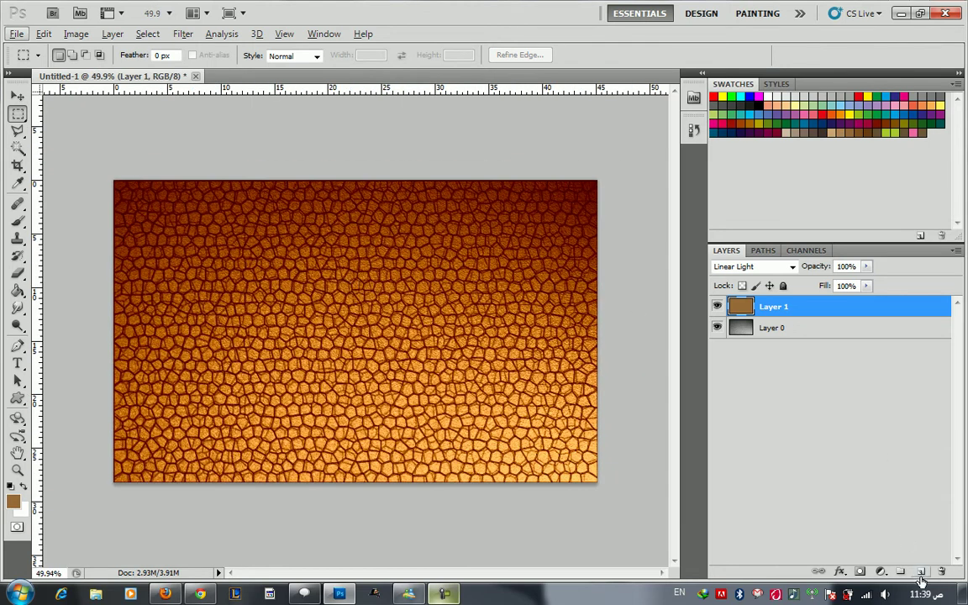
- Add a new empty layer above the brown layer and activate the Gradient tool
key(ctrl+shift+alt+n)
key(b)
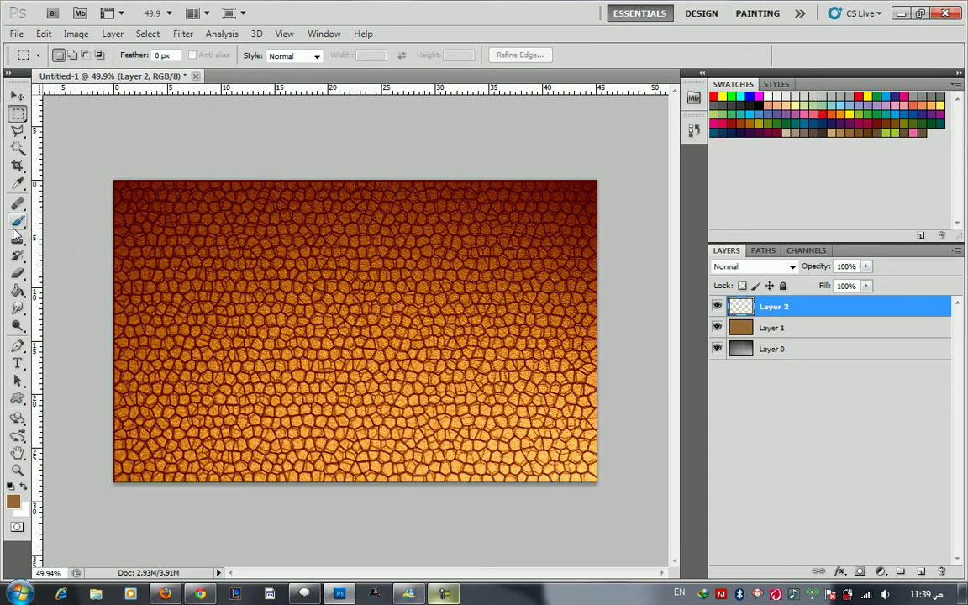
right_click(17, 348)
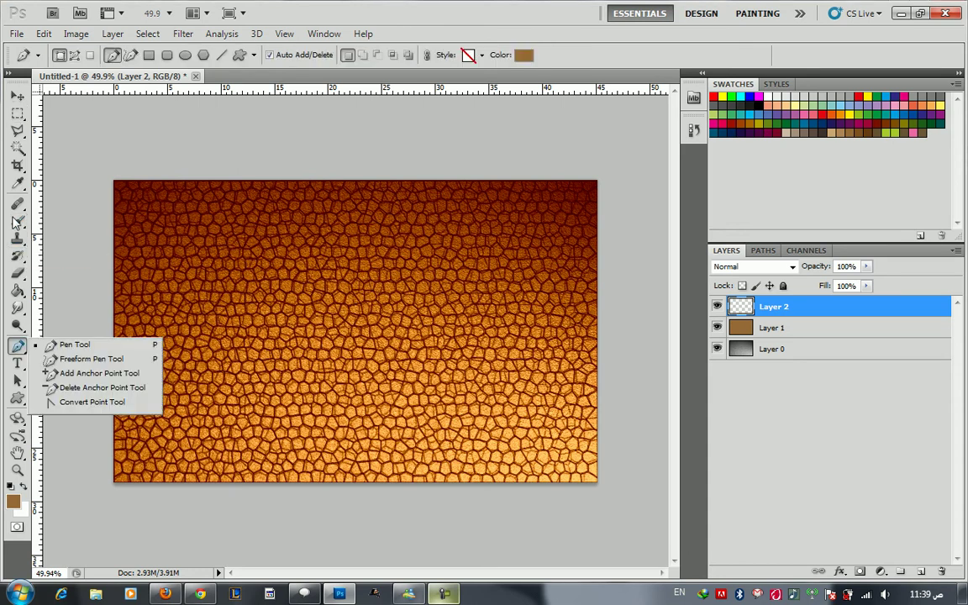
click(16, 264)
click(17, 239)
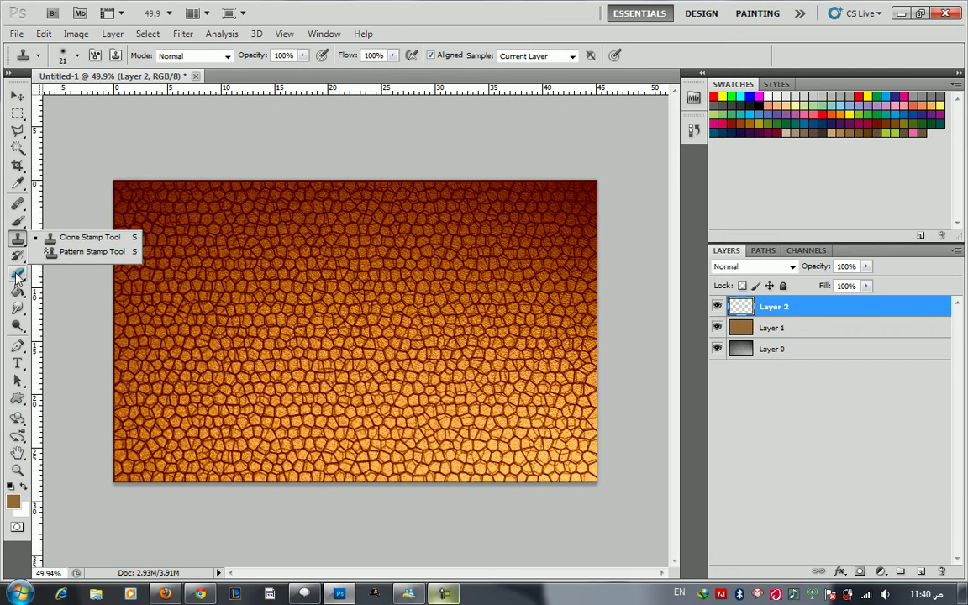
click(16, 273)
click(17, 291)
click(59, 290)
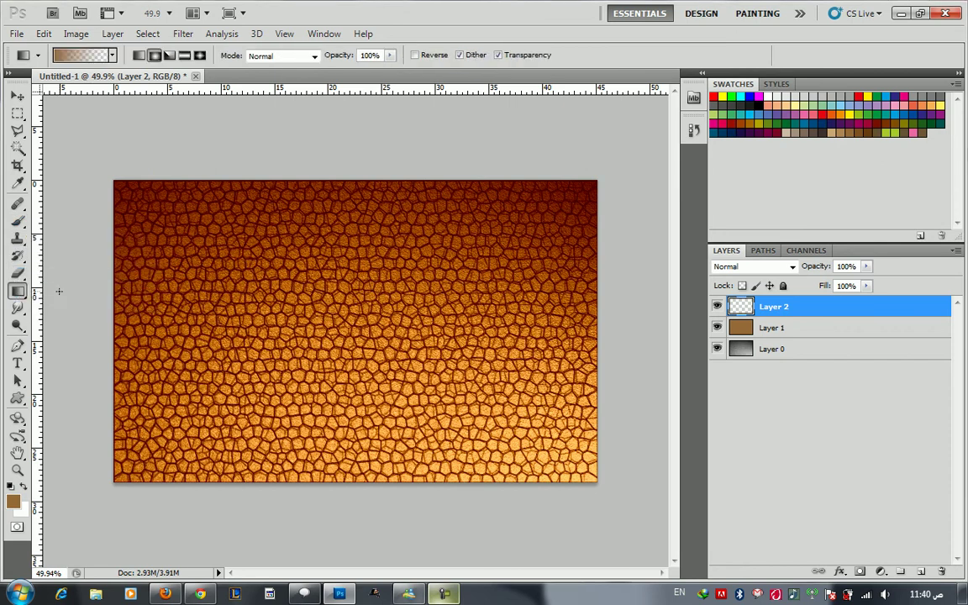
click(92, 56)
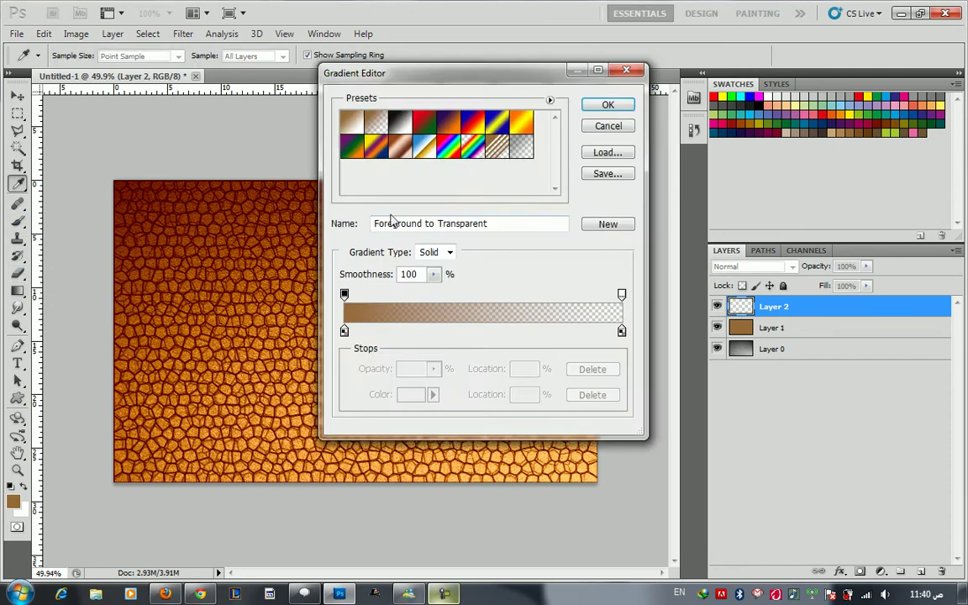
click(344, 331)
click(412, 395)
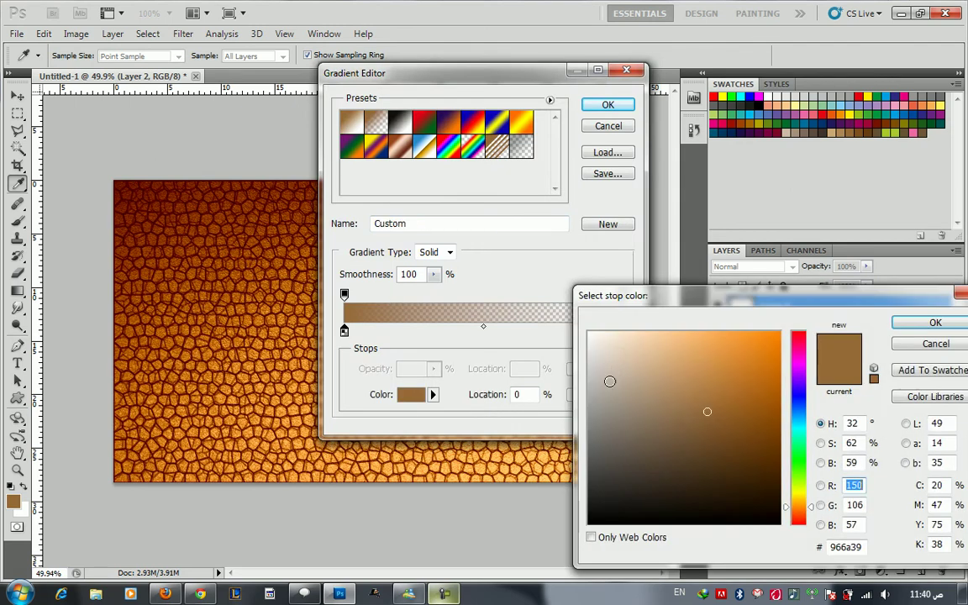
click(589, 334)
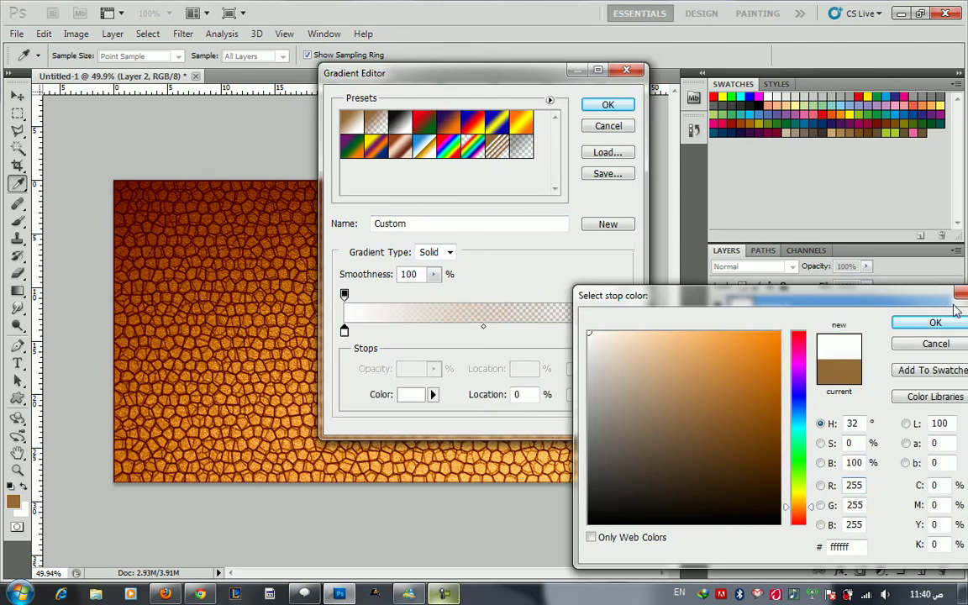
click(936, 323)
click(622, 332)
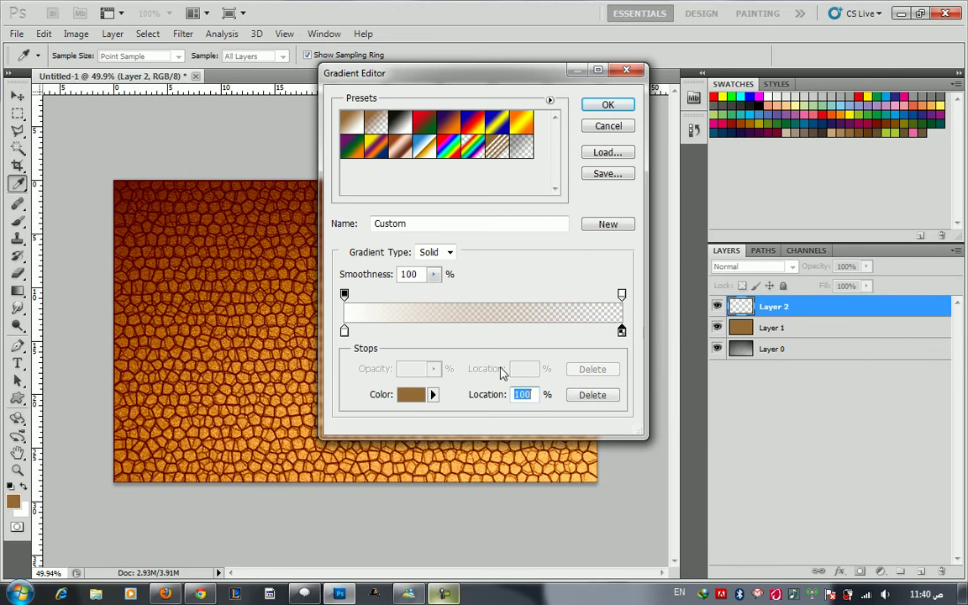
click(433, 395)
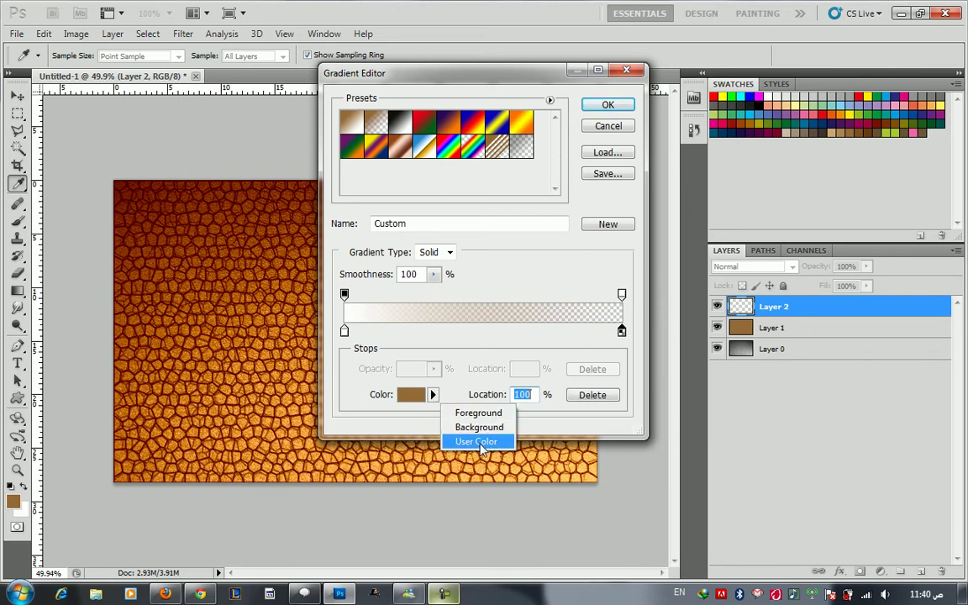
click(401, 422)
click(418, 395)
drag(642, 383, 321, 143)
click(913, 326)
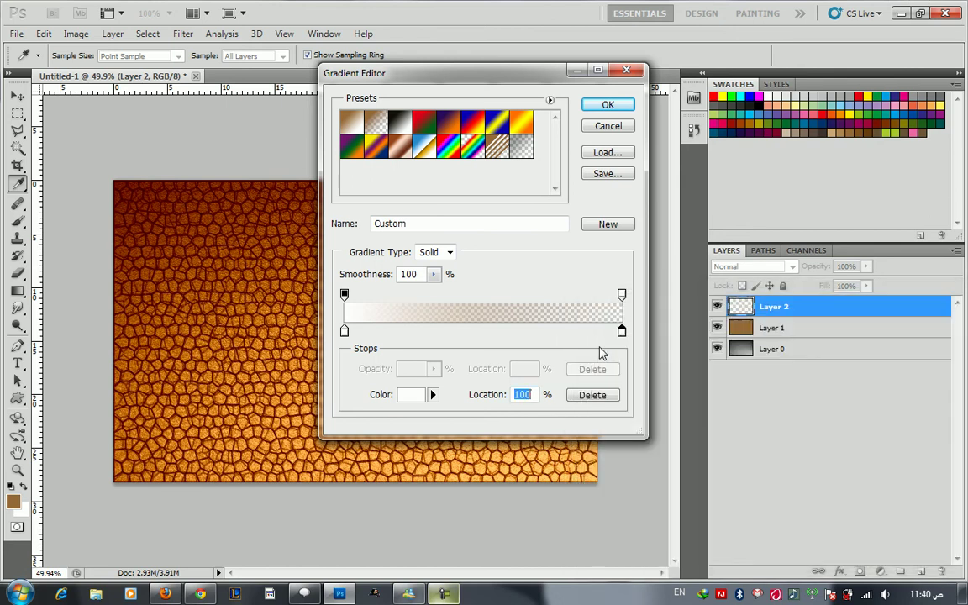
click(494, 331)
drag(494, 332, 583, 346)
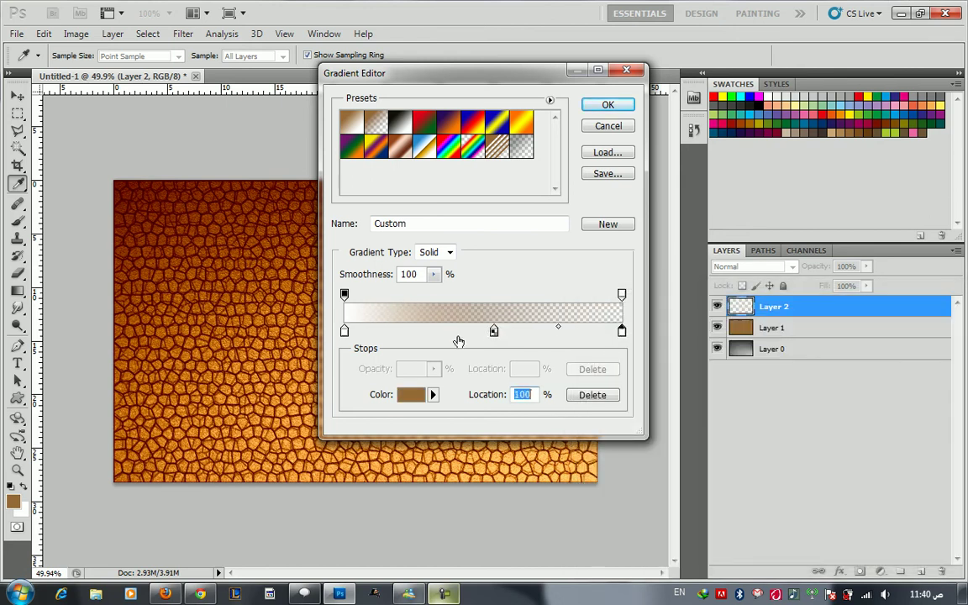
key(Return)
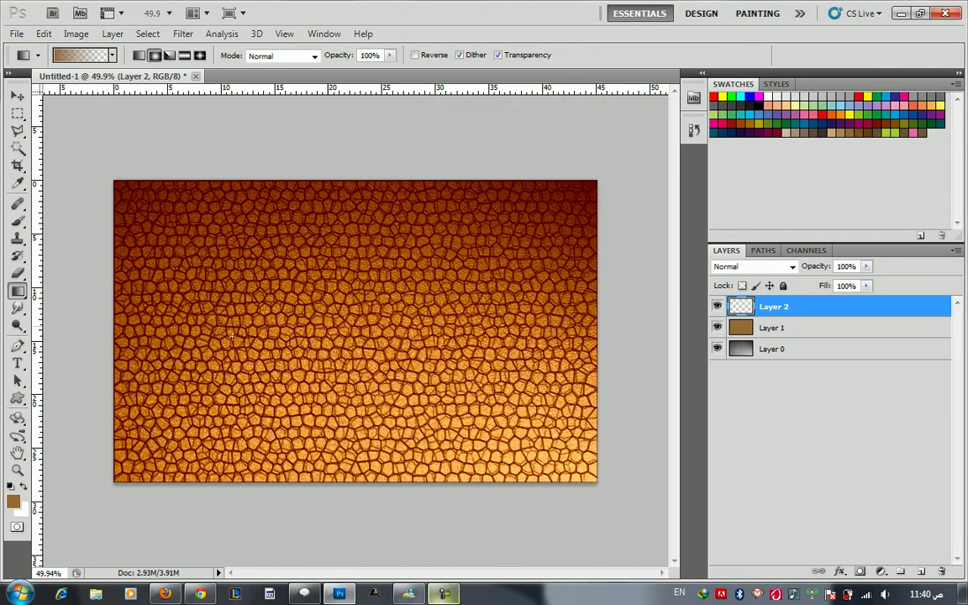
- Make white the foreground colour and draw radial Foreground to Transparent gradient glows of varying size along the canvas's lower-right edge on Layer 2
key(x)
click(66, 57)
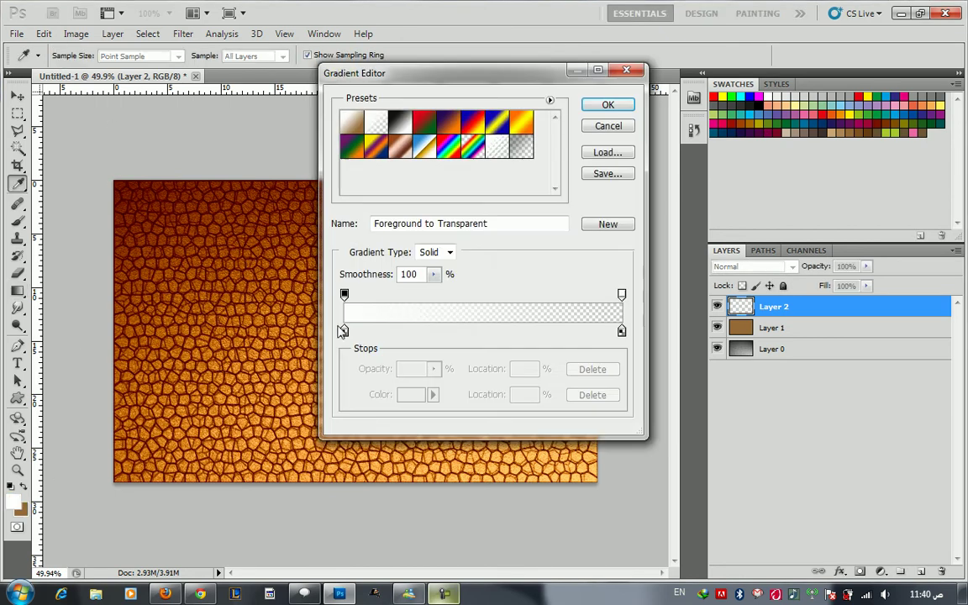
click(610, 105)
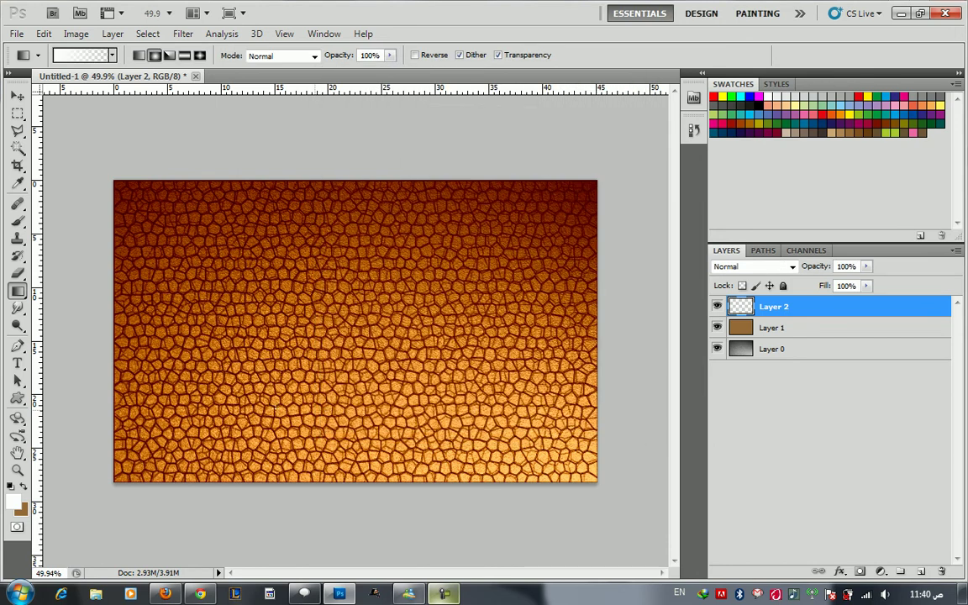
drag(376, 473, 402, 475)
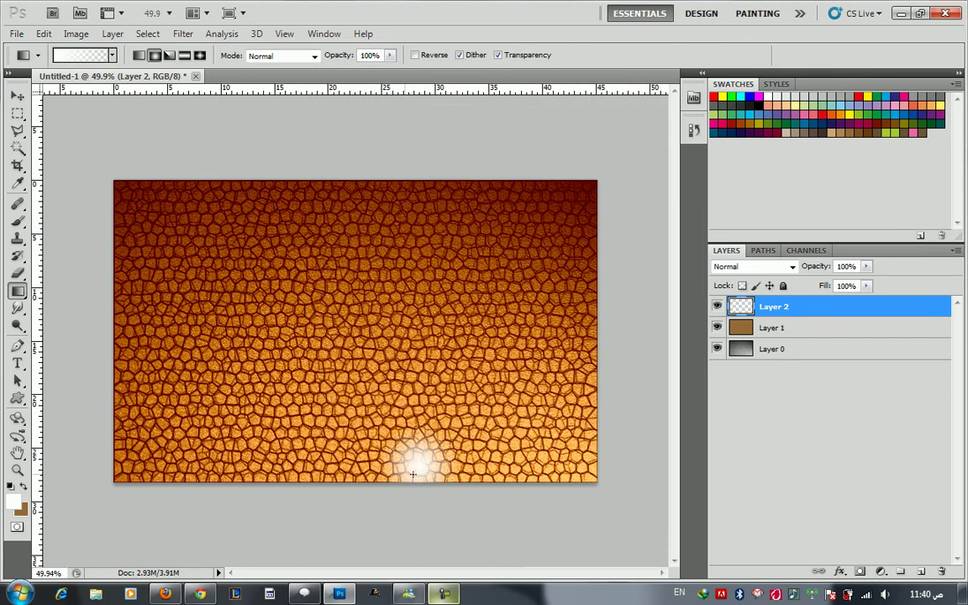
mouse_move(488, 454)
mouse_down()
mouse_move(501, 456)
mouse_move(469, 445)
mouse_move(528, 425)
mouse_move(538, 460)
mouse_move(544, 424)
mouse_up()
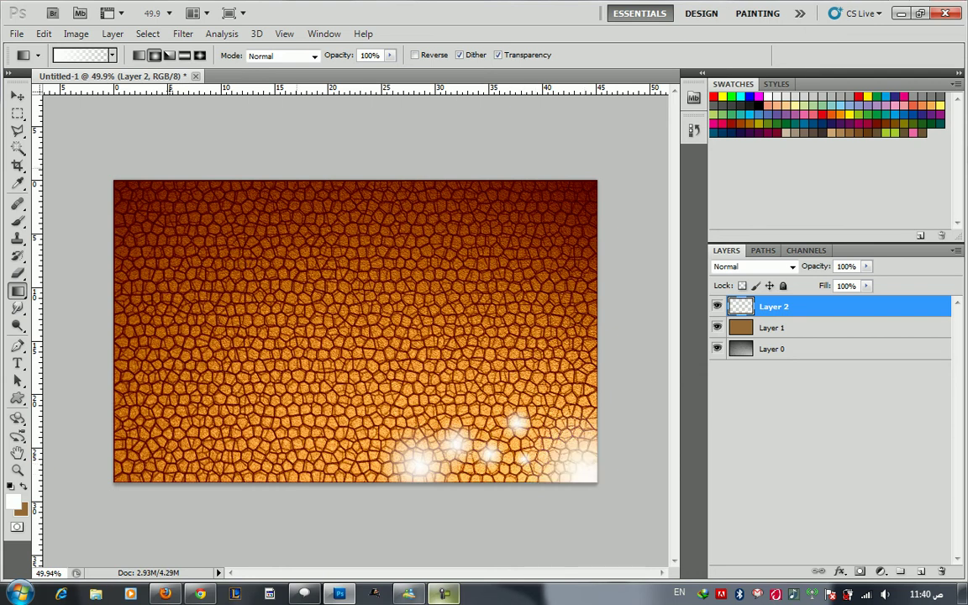
- Soften the white glows on Layer 2 with a Box Blur of 20 pixels radius
click(183, 33)
mouse_move(202, 172)
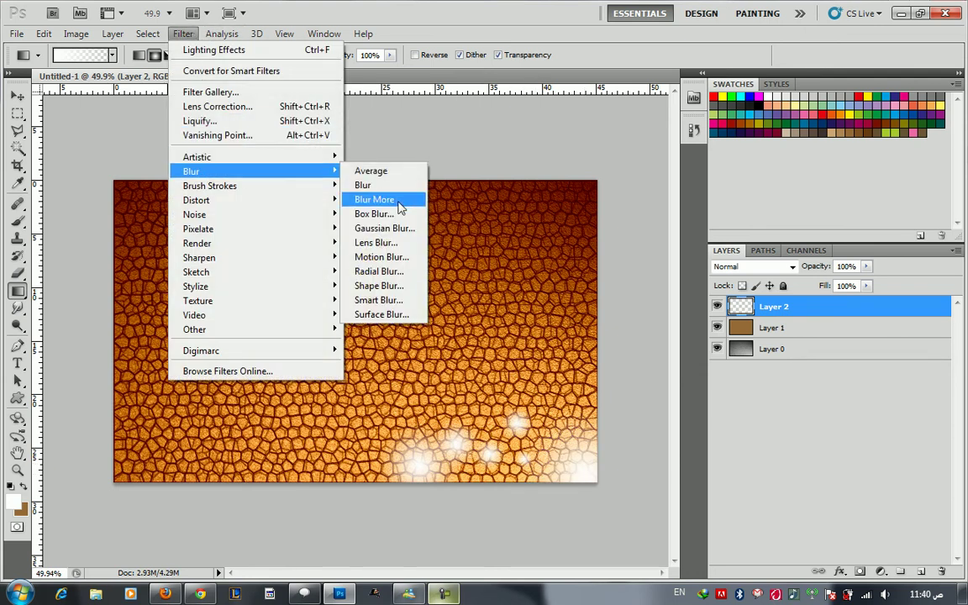
click(382, 215)
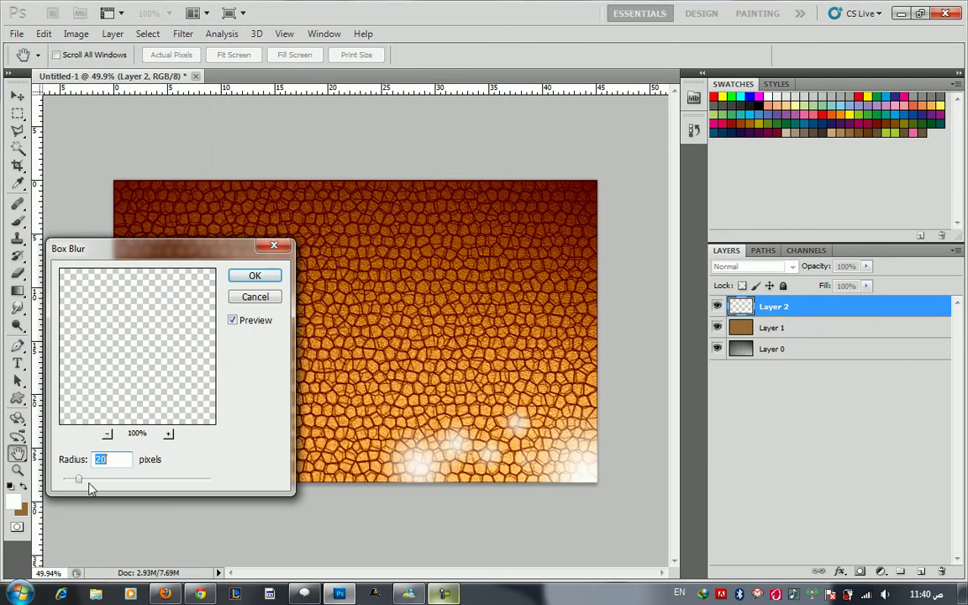
drag(90, 485, 90, 485)
key(Return)
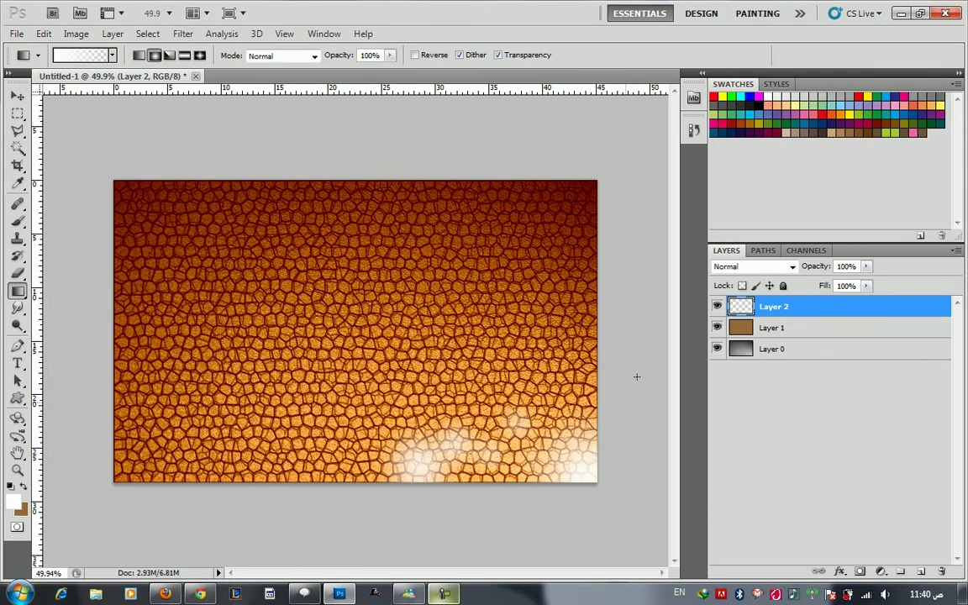
- Set Layer 2's blend mode to Soft Light and examine the highlighted leather cells up close
click(755, 267)
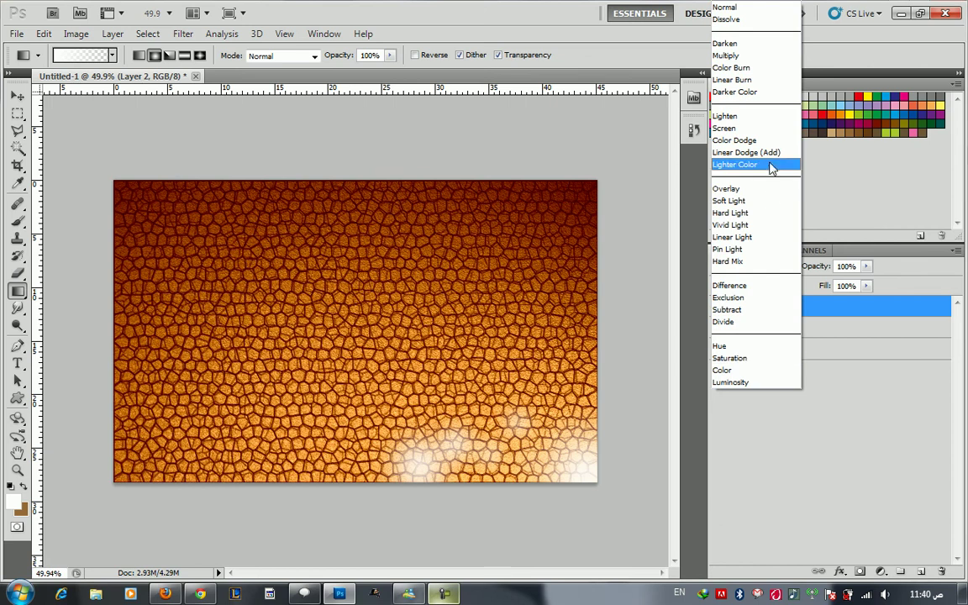
click(740, 203)
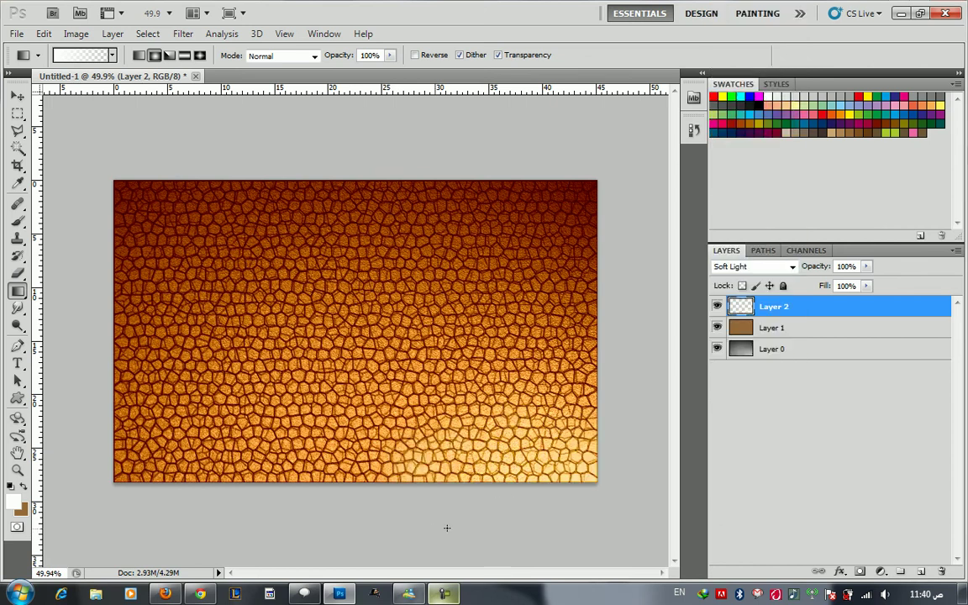
scroll(552, 500, up, 3)
click(422, 511)
key(alt)
key(alt)
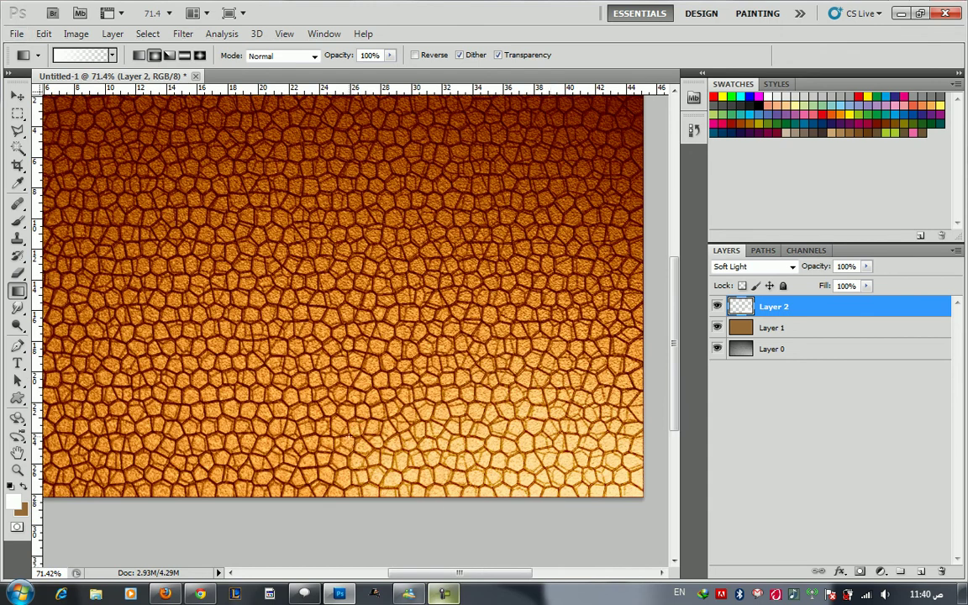
scroll(341, 433, up, 2)
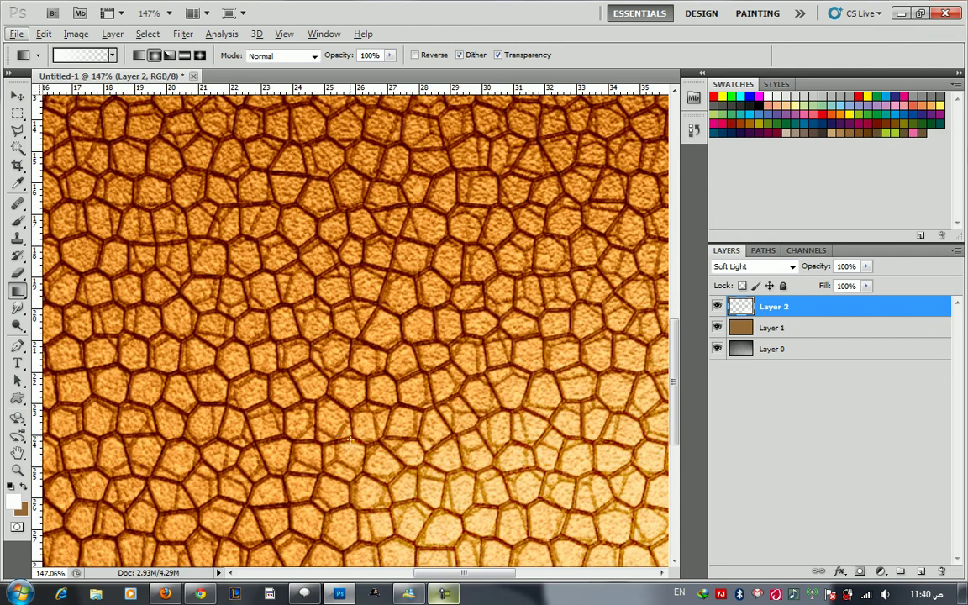
drag(348, 438, 348, 458)
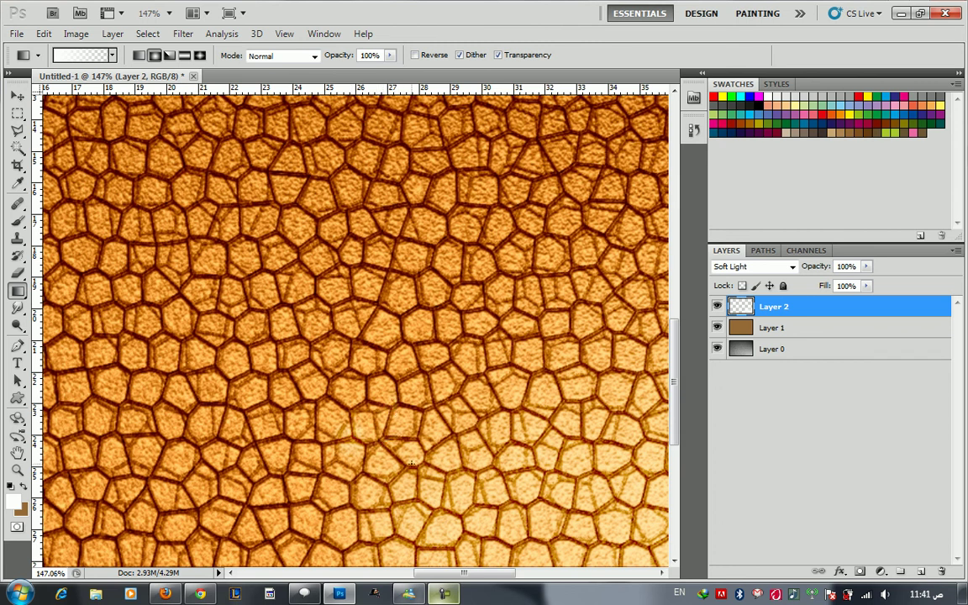
key(ctrl+0)
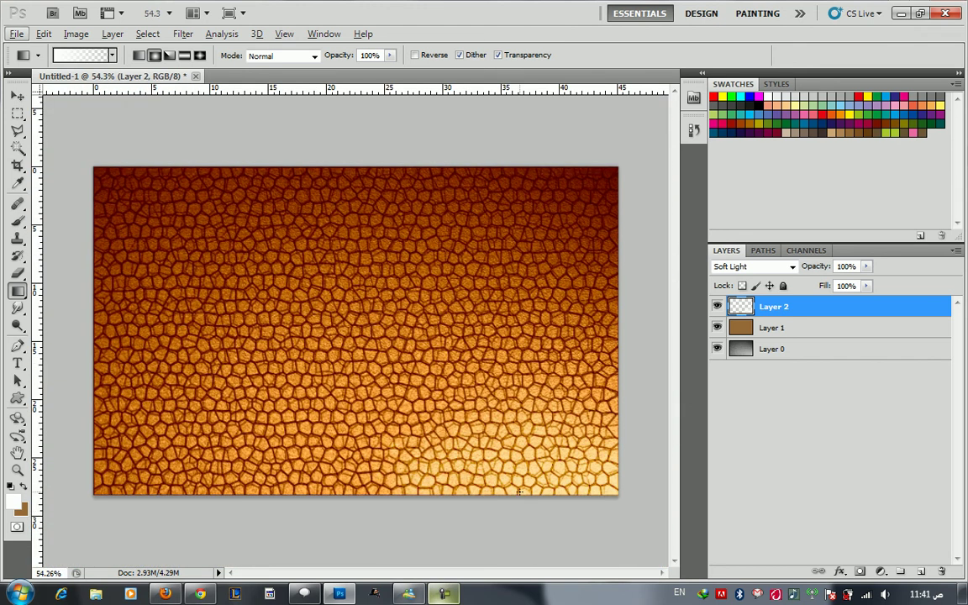
- Group Layer 2 and Layer 1 together, and move Layer 0 into the same group
click(747, 413)
click(776, 310)
shift+click(783, 334)
key(ctrl+g)
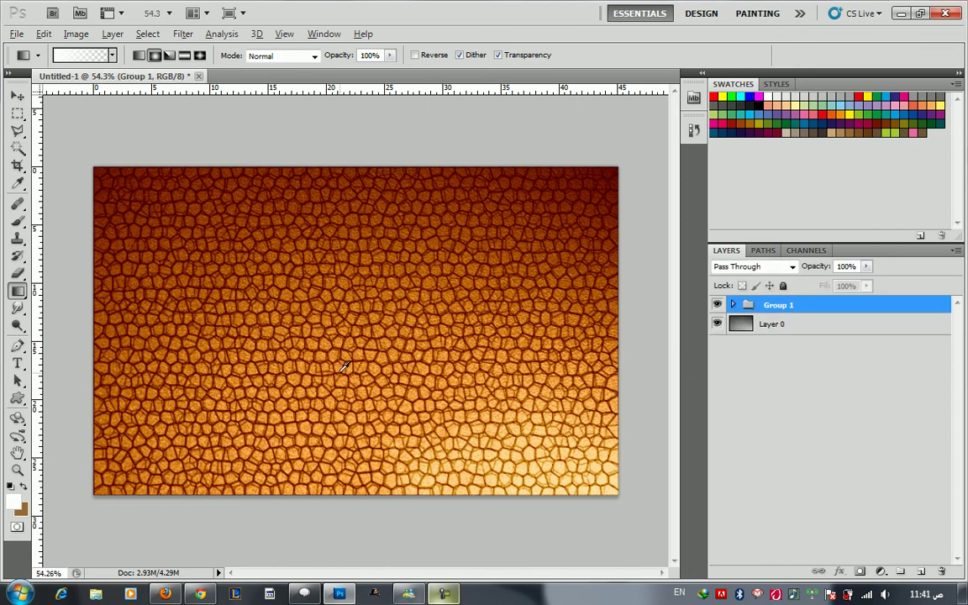
scroll(341, 370, down, 3)
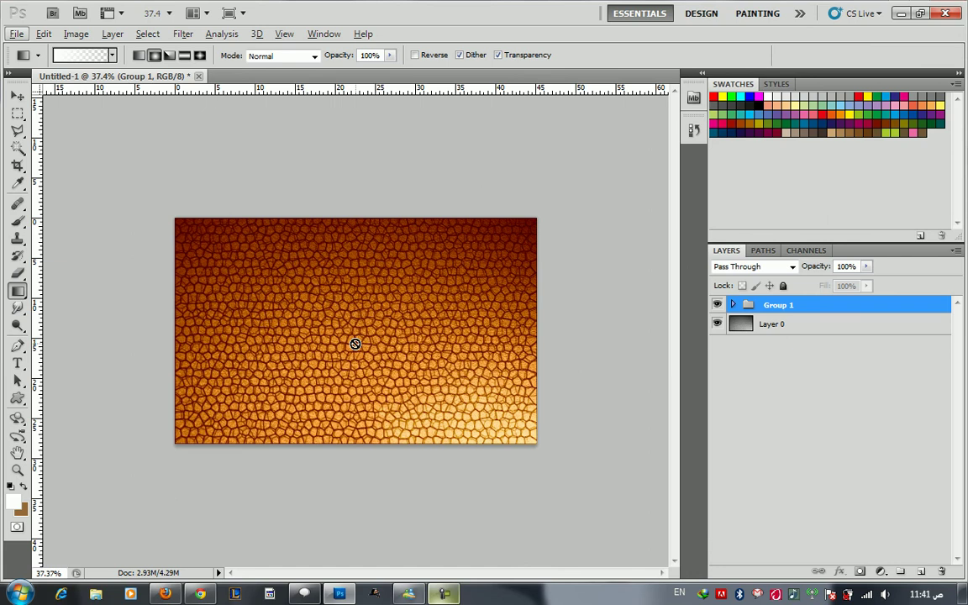
drag(807, 324, 801, 309)
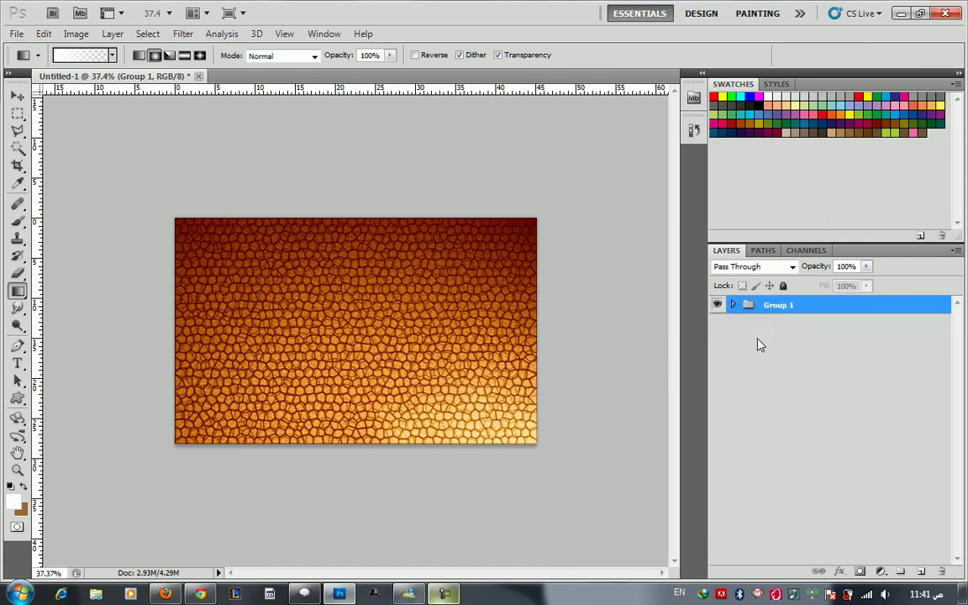